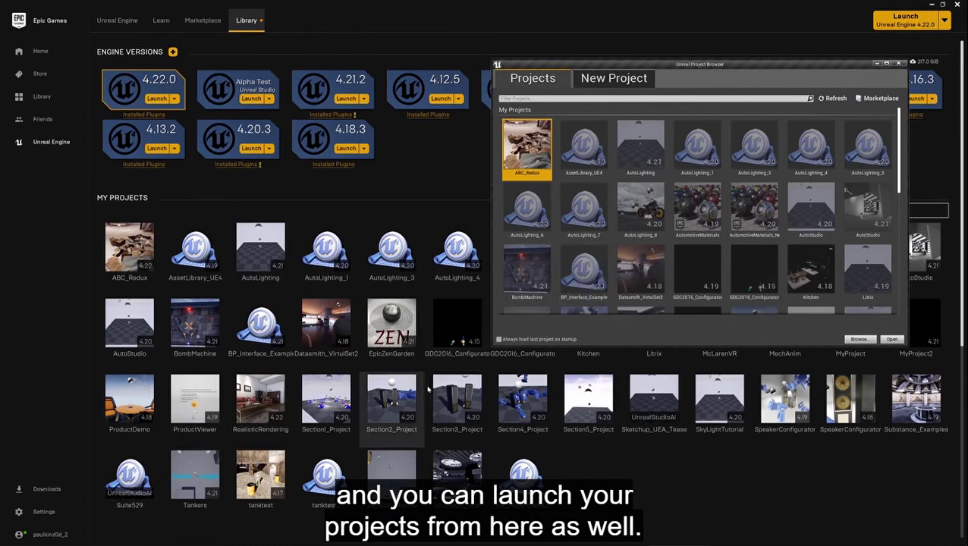
# Step: Enlarge the project browser window and display the Blueprint templates for a new project
pyautogui.click(886, 64)
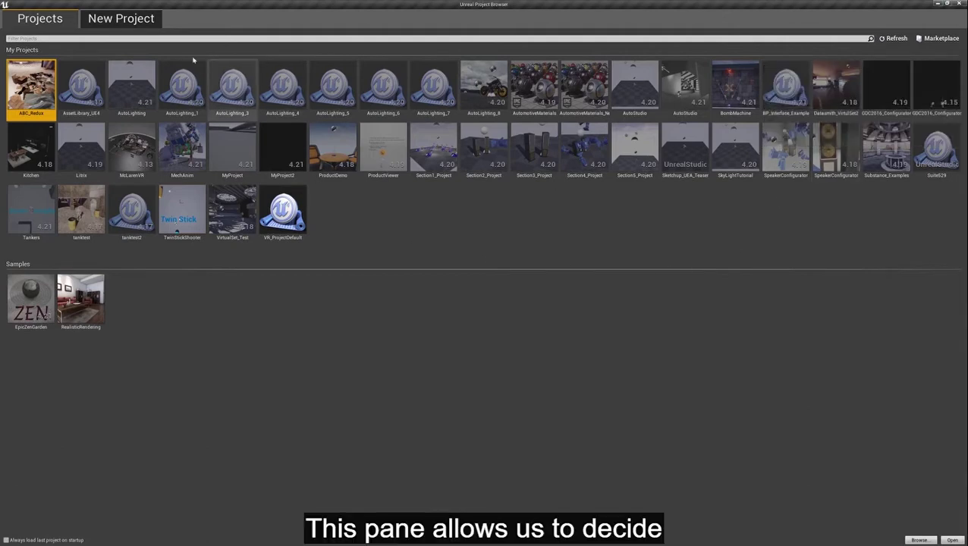
pyautogui.click(134, 25)
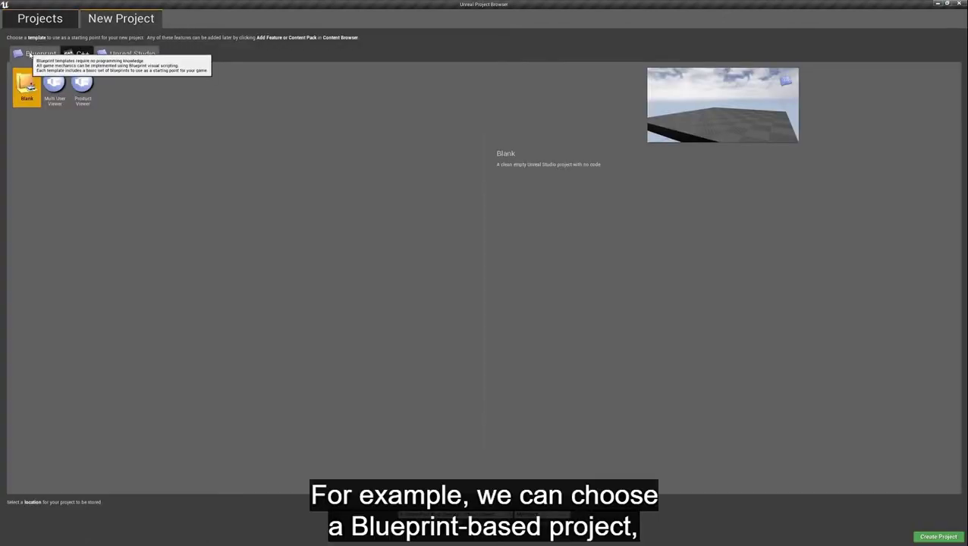
pyautogui.click(29, 54)
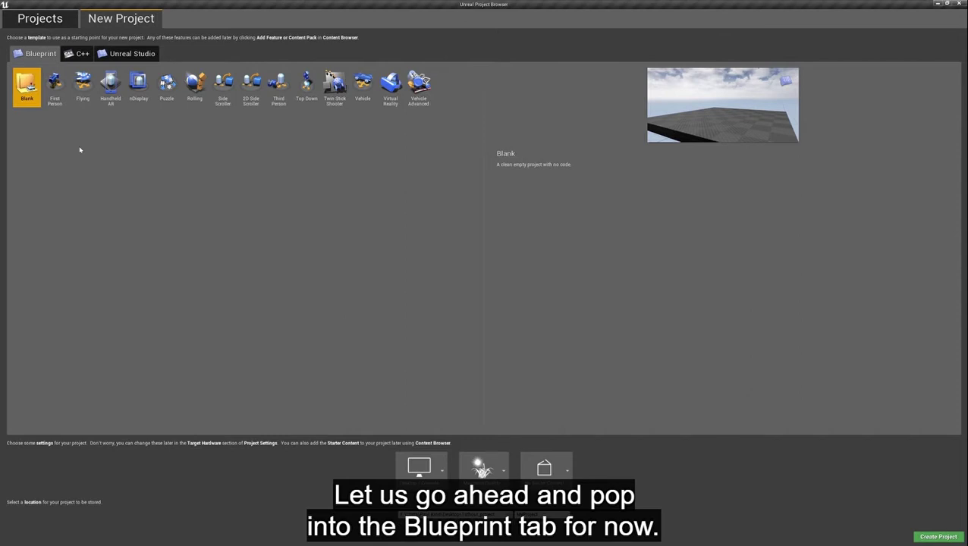
# Step: Preview the First Person, Vehicle Advanced and Vehicle templates, and choose the Third Person template for the project
pyautogui.click(55, 88)
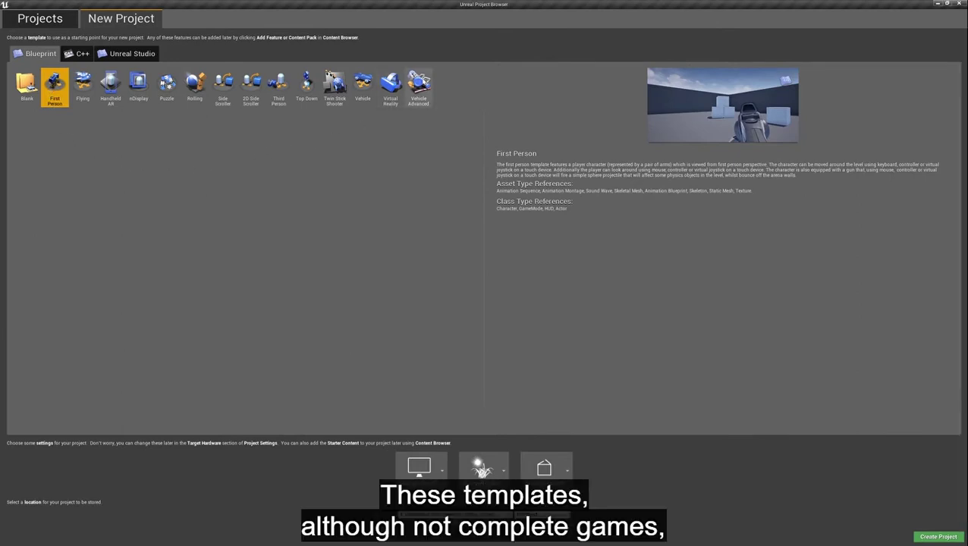
pyautogui.click(418, 86)
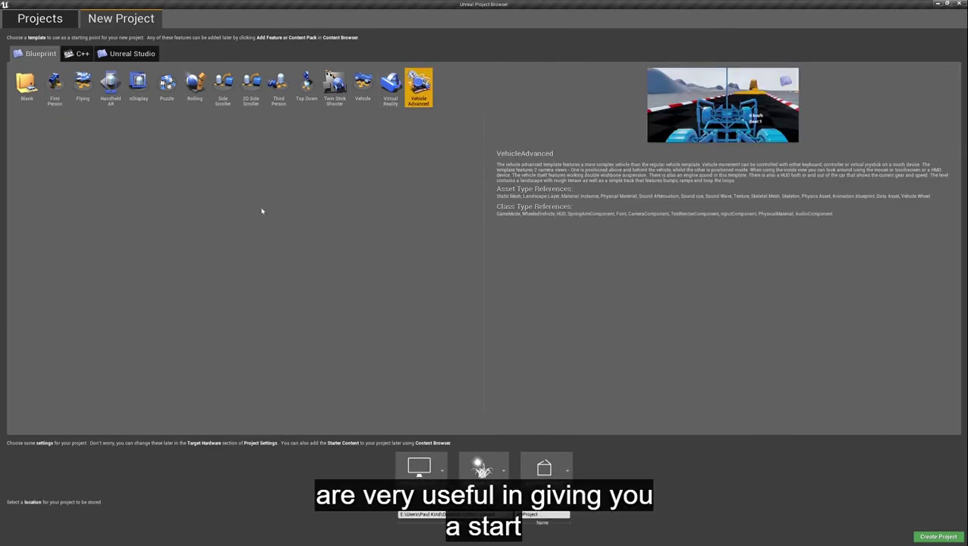
pyautogui.click(363, 86)
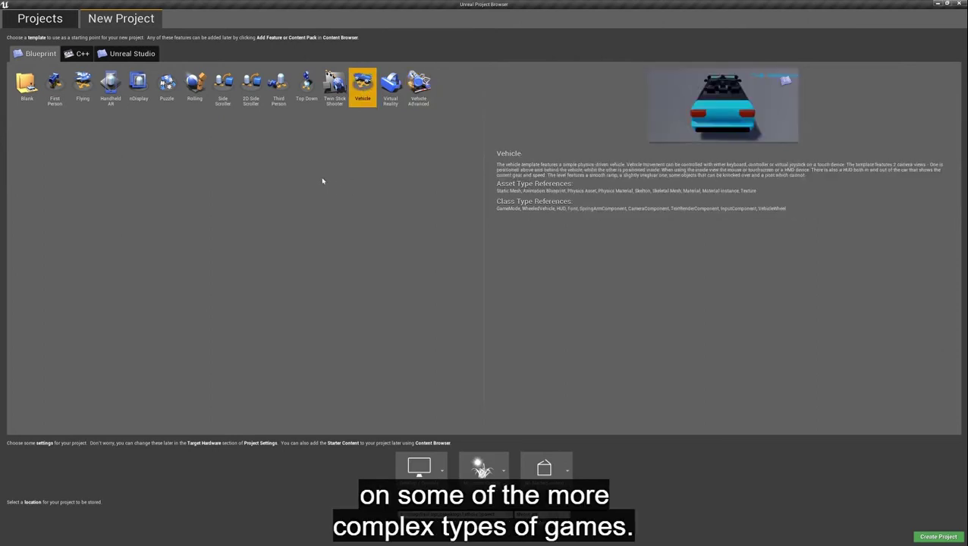
pyautogui.click(219, 93)
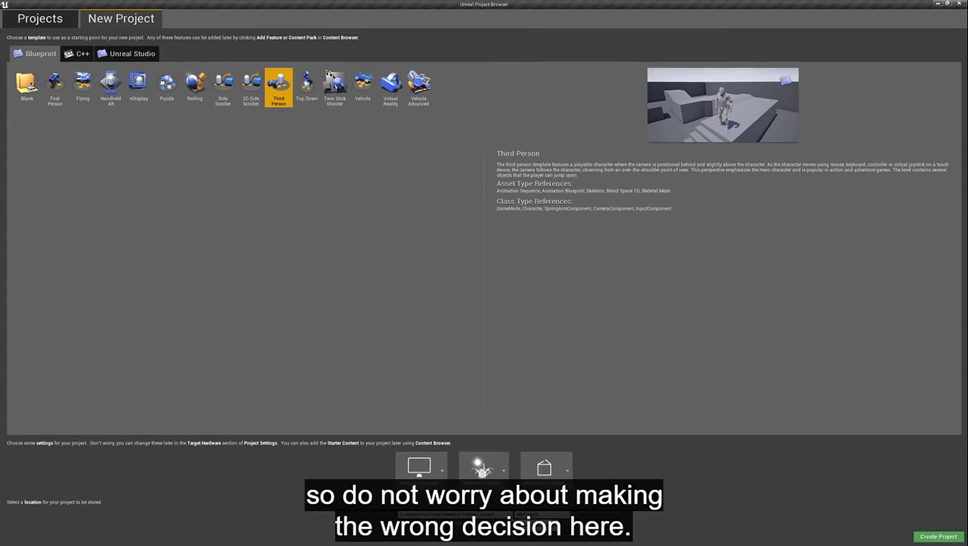
# Step: Set the save location to the 1sthour_project folder on the Desktop and create the project as first_hour_project
pyautogui.click(511, 517)
pyautogui.click(89, 18)
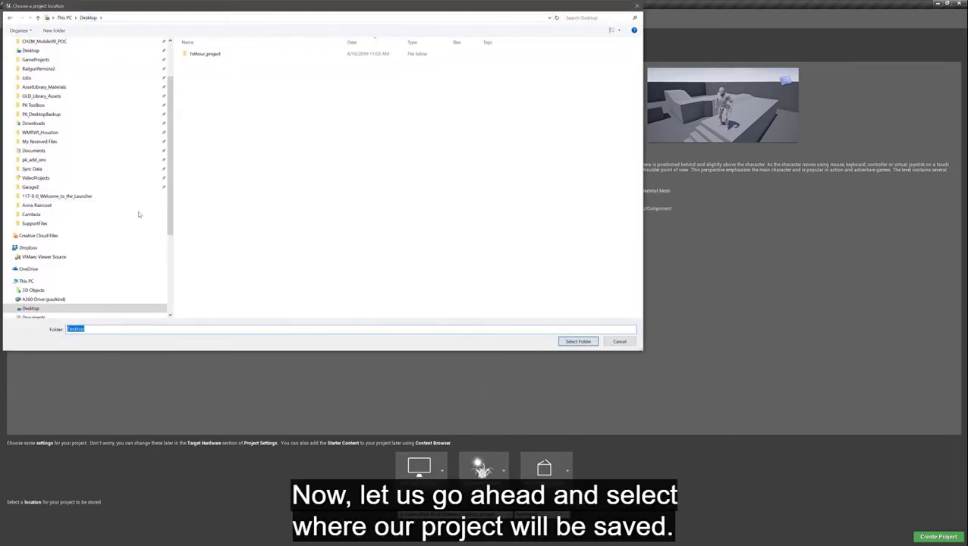
pyautogui.doubleClick(205, 53)
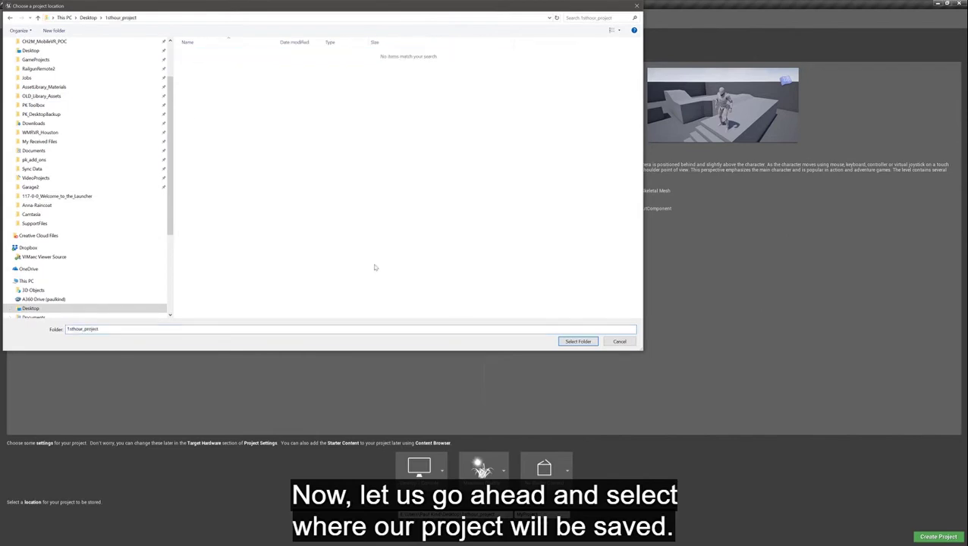
pyautogui.click(565, 341)
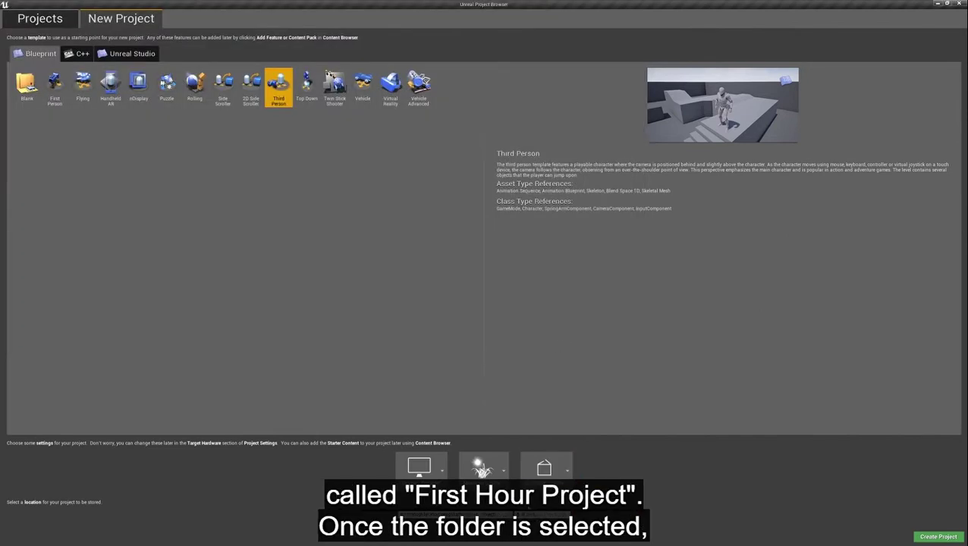
pyautogui.click(926, 539)
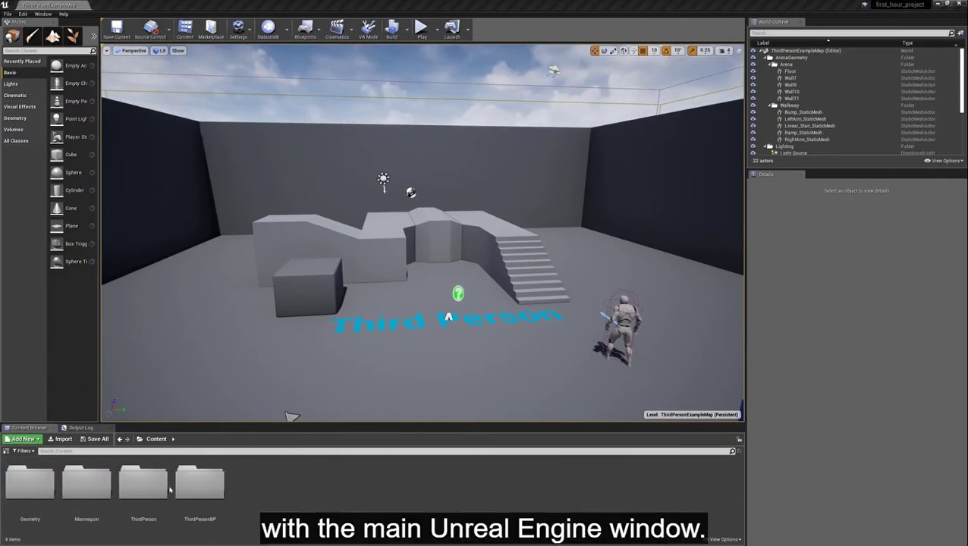
# Step: Browse the project content to Geometry > Meshes and select the CubeMaterial asset
pyautogui.doubleClick(30, 484)
pyautogui.doubleClick(30, 484)
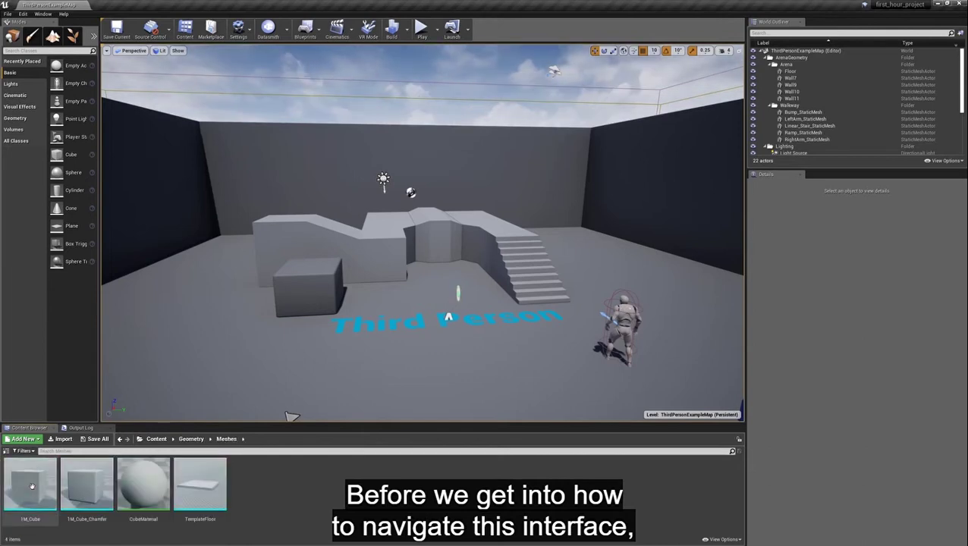
pyautogui.click(144, 484)
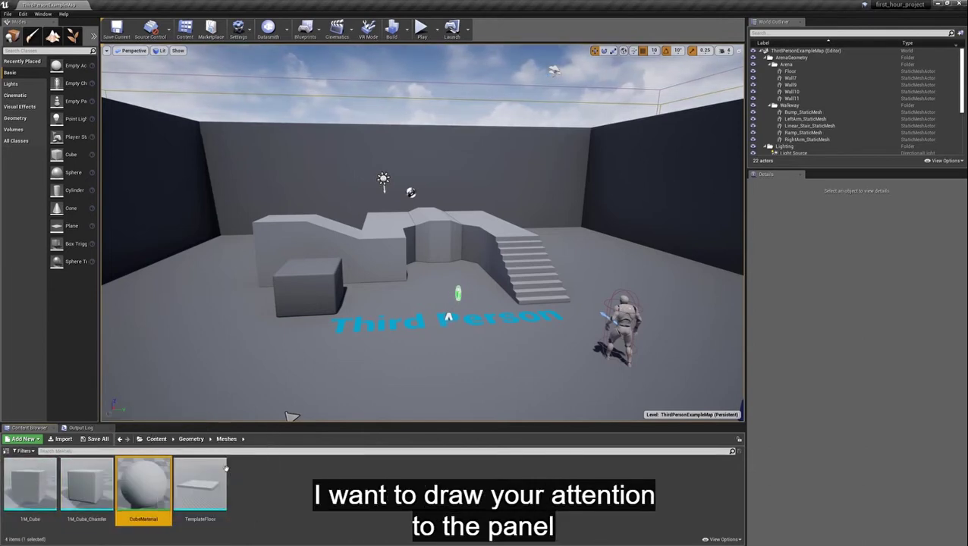
# Step: Browse from the Content root to Mannequin > Character > Mesh and select the SK_Mannequin_PhysicsAsset
pyautogui.click(156, 438)
pyautogui.doubleClick(86, 484)
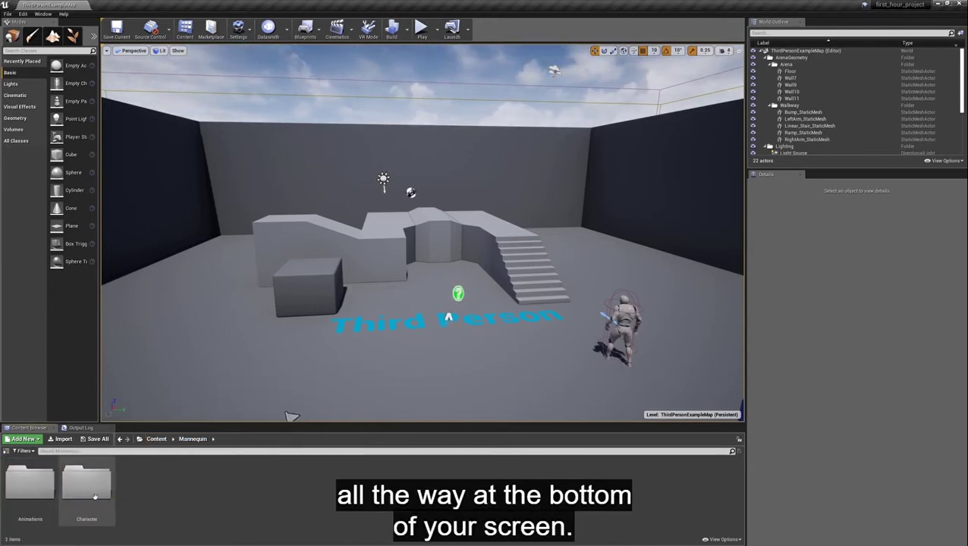
pyautogui.doubleClick(89, 492)
pyautogui.doubleClick(88, 486)
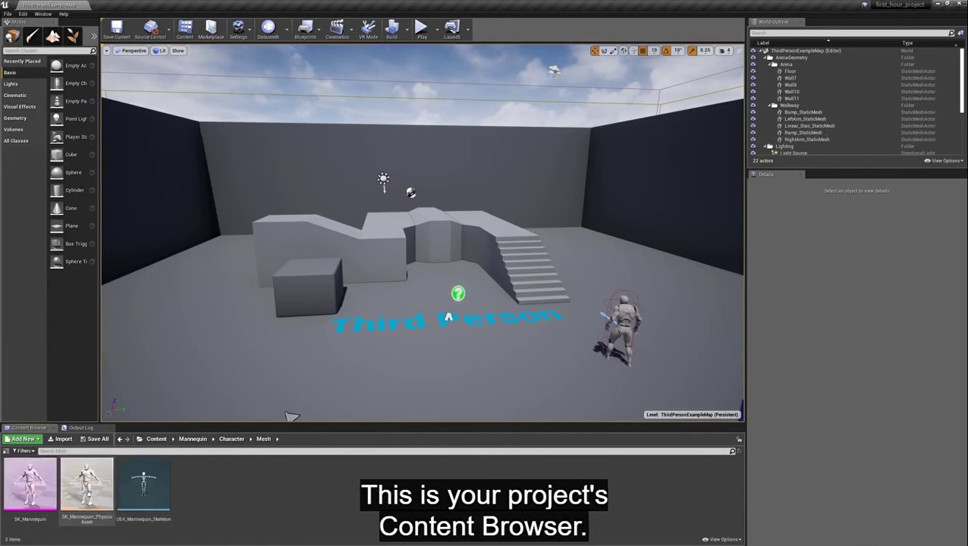
pyautogui.click(88, 491)
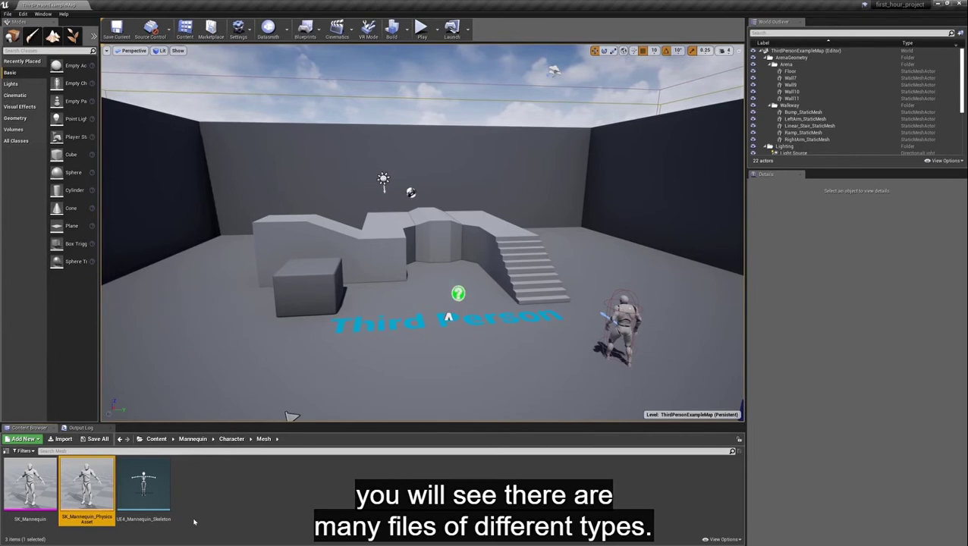
# Step: Show the physics asset on disk, inspect the first_hour_project folder and its .uproject file, and close the file window
pyautogui.rightClick(94, 480)
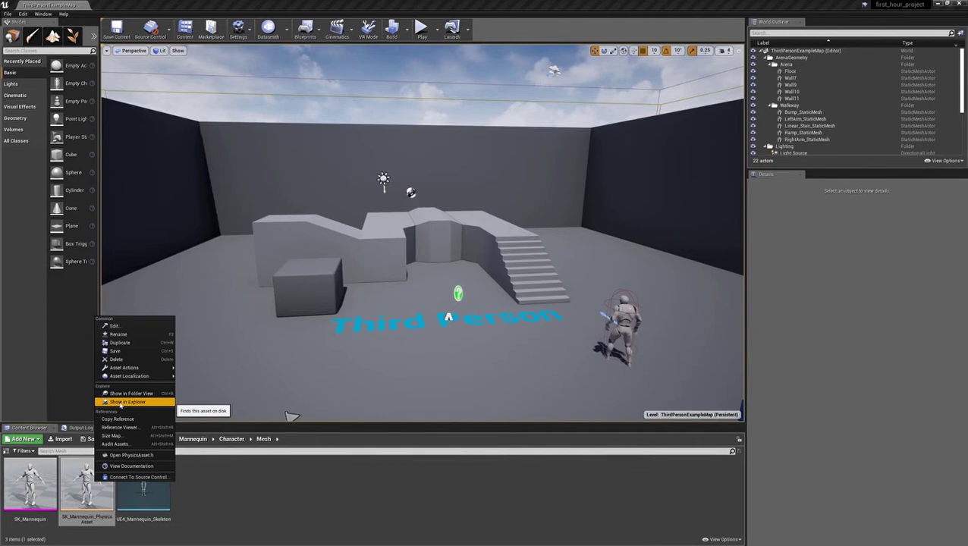
pyautogui.click(120, 402)
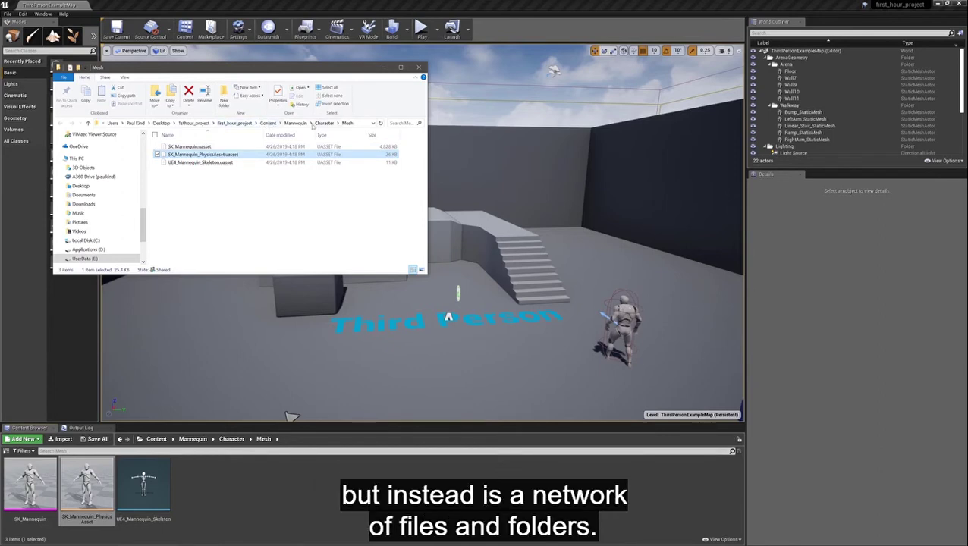
pyautogui.click(240, 124)
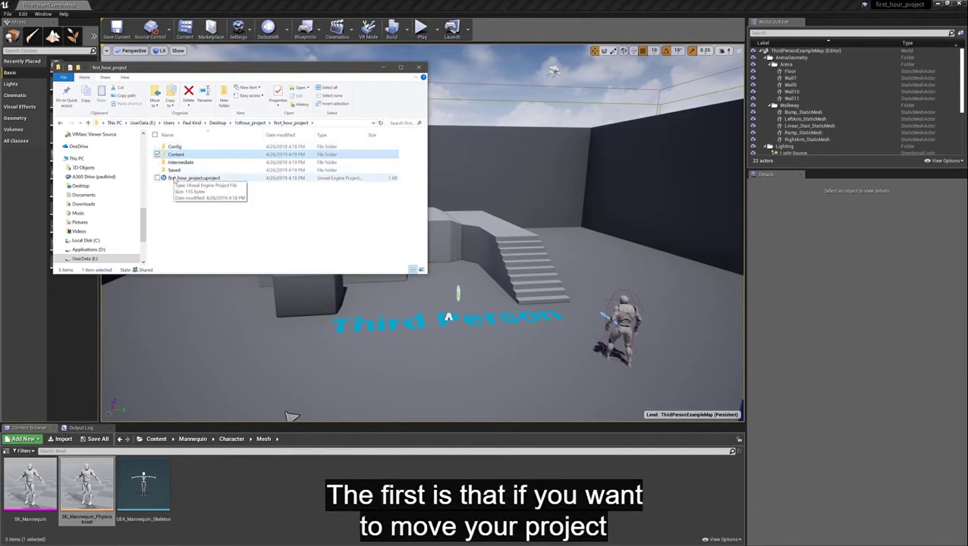
pyautogui.click(171, 179)
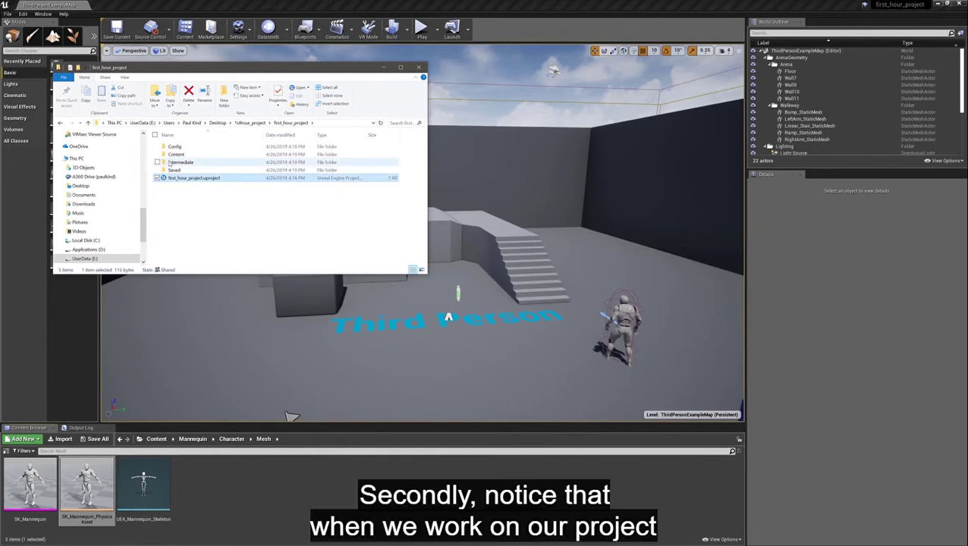
pyautogui.click(419, 69)
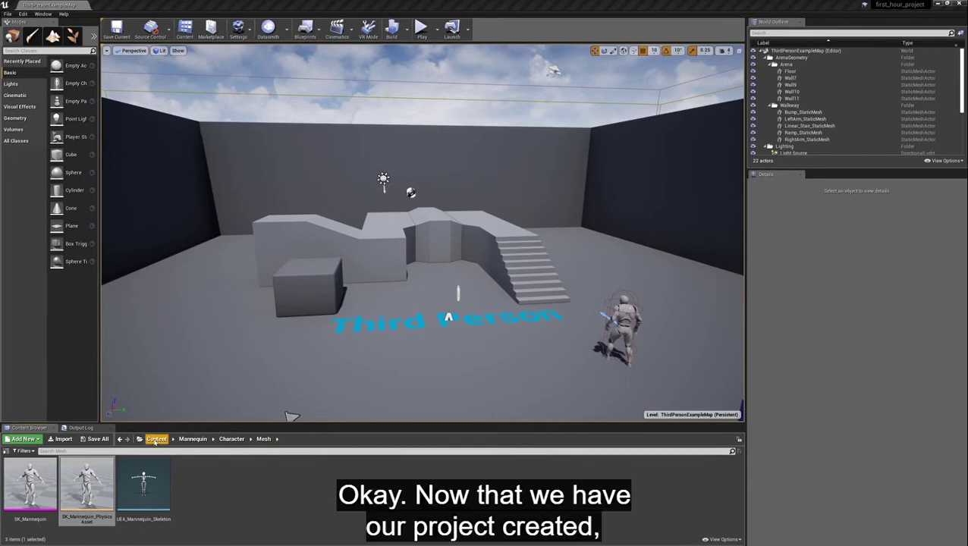
# Step: Return to the Content root and search the project assets for "char" and for "box"
pyautogui.click(156, 439)
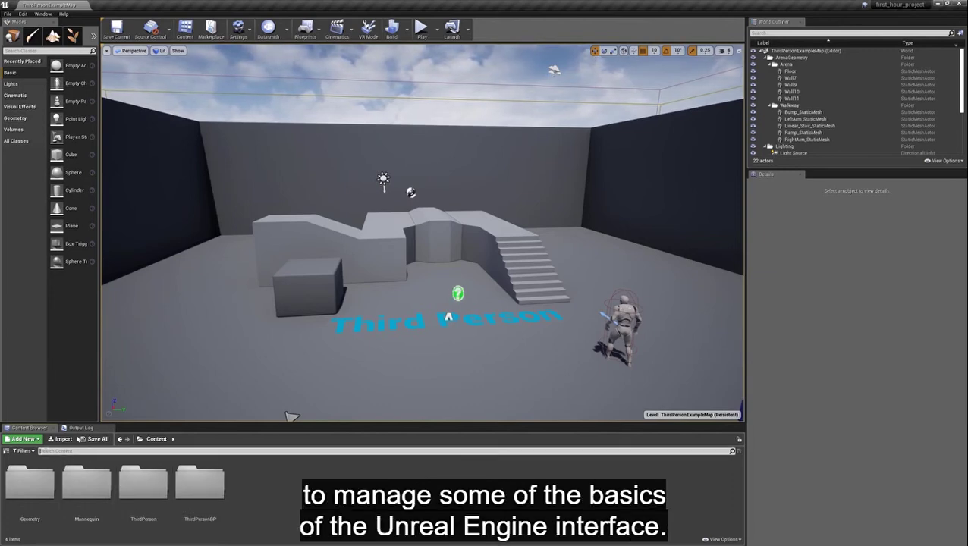
pyautogui.write('char')
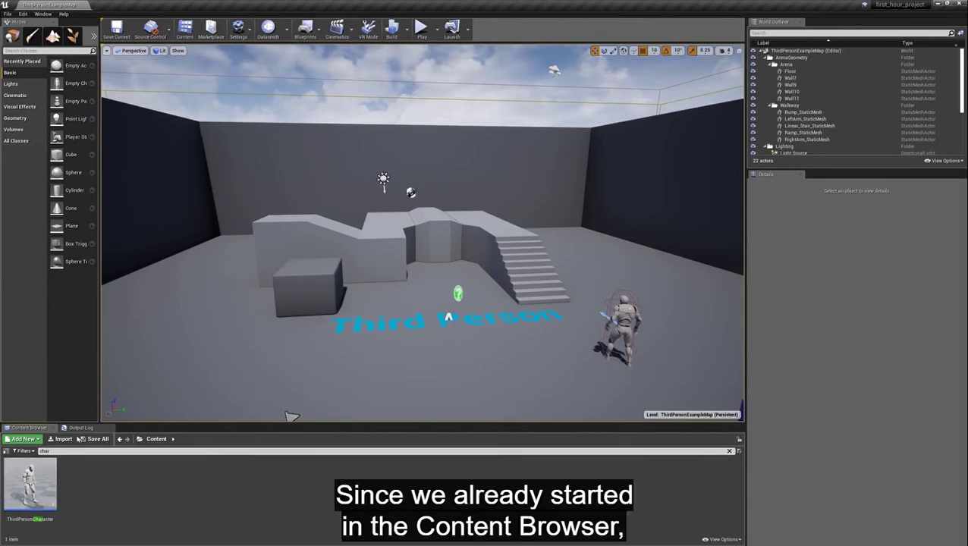
pyautogui.press('BackSpace')
pyautogui.press('BackSpace')
pyautogui.press('BackSpace')
pyautogui.press('BackSpace')
pyautogui.write('bo')
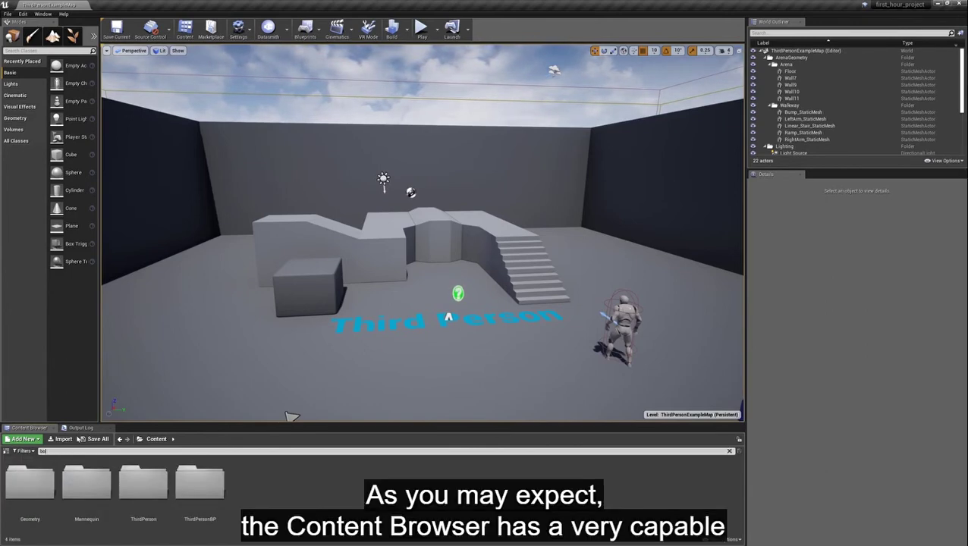
pyautogui.write('x')
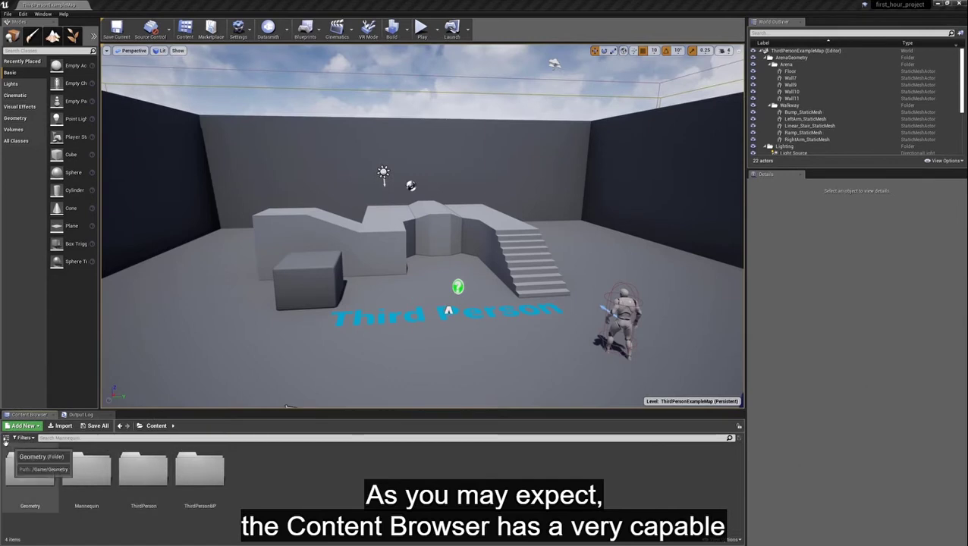
# Step: Display the folder tree beside the project assets and use it to open Geometry > Meshes
pyautogui.click(6, 439)
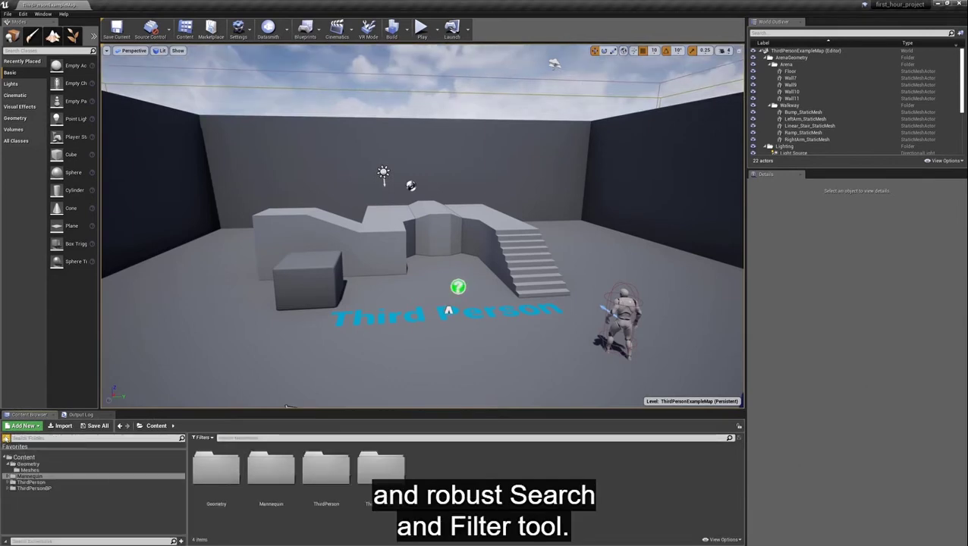
pyautogui.click(31, 489)
pyautogui.click(30, 482)
pyautogui.click(29, 477)
pyautogui.click(29, 471)
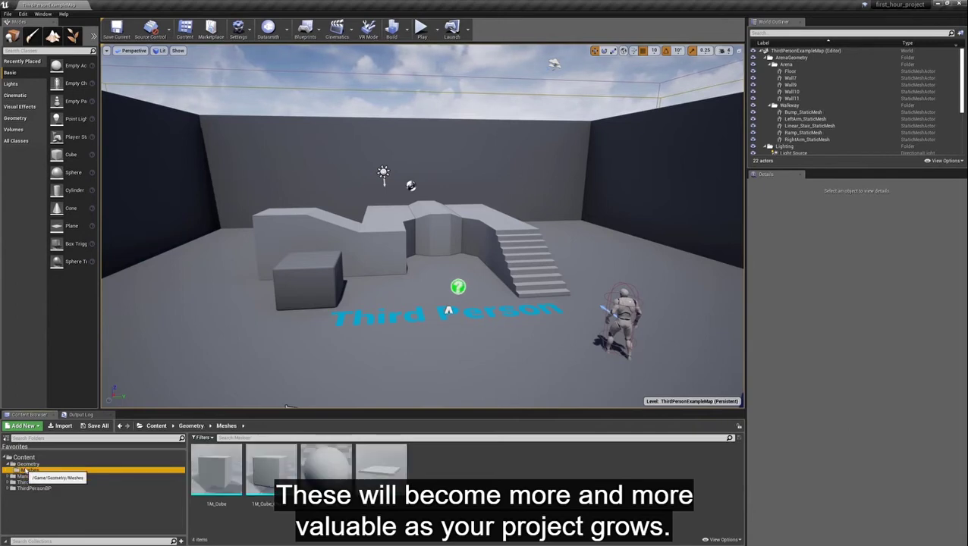
# Step: Open the Animations folder inside Mannequin by way of the folder tree
pyautogui.click(27, 464)
pyautogui.click(25, 458)
pyautogui.click(29, 476)
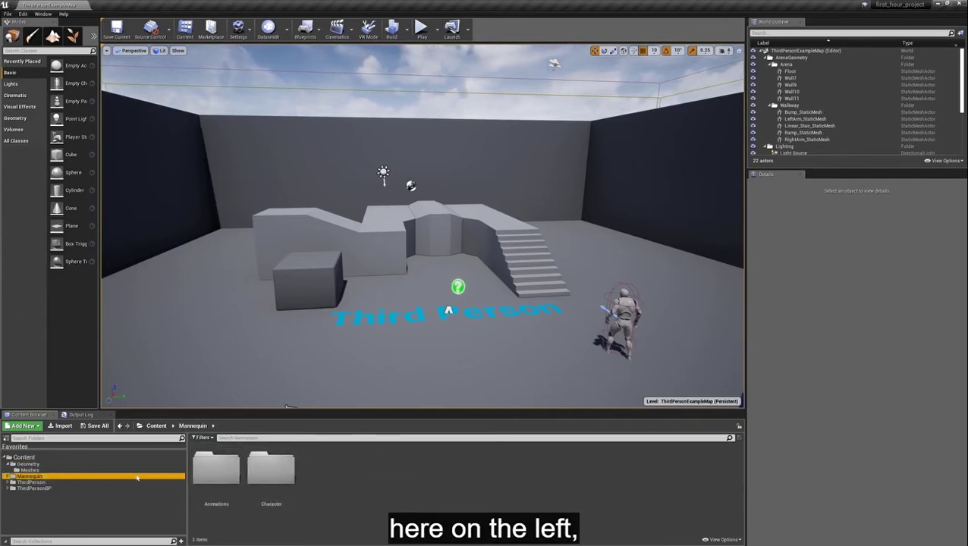
pyautogui.doubleClick(203, 470)
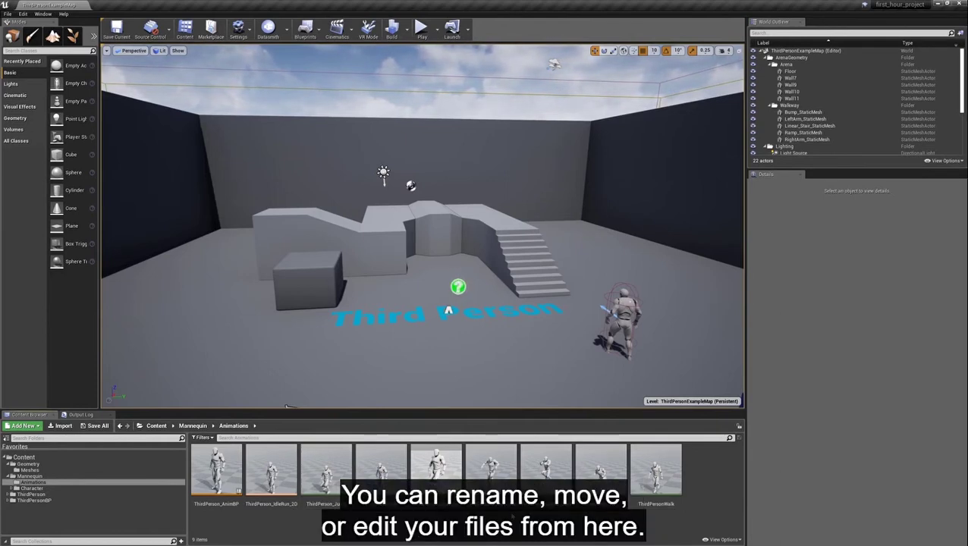
# Step: Enable Show Engine Content for the Content Browser
pyautogui.click(727, 539)
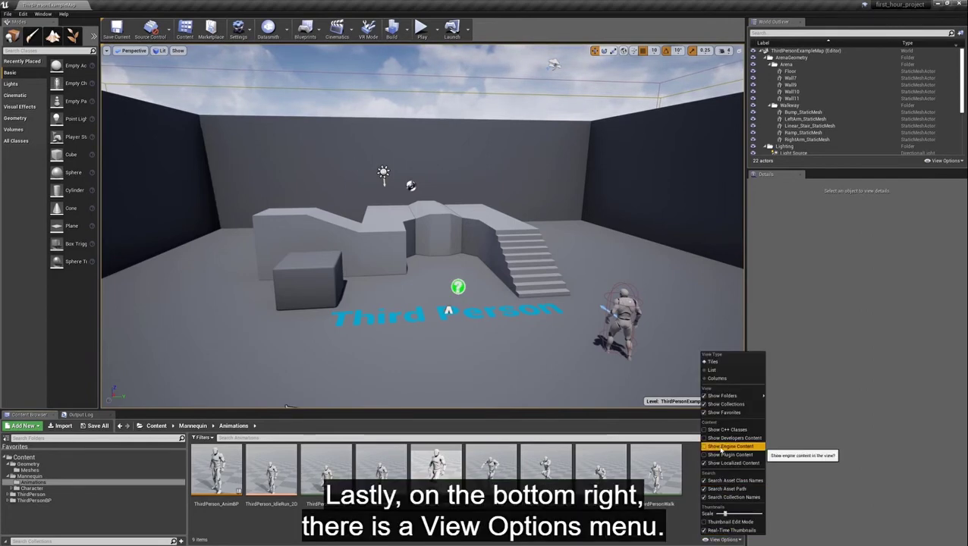
pyautogui.click(722, 446)
# Step: Try the List and Columns view types for the Animations assets and switch back to Tiles
pyautogui.click(720, 540)
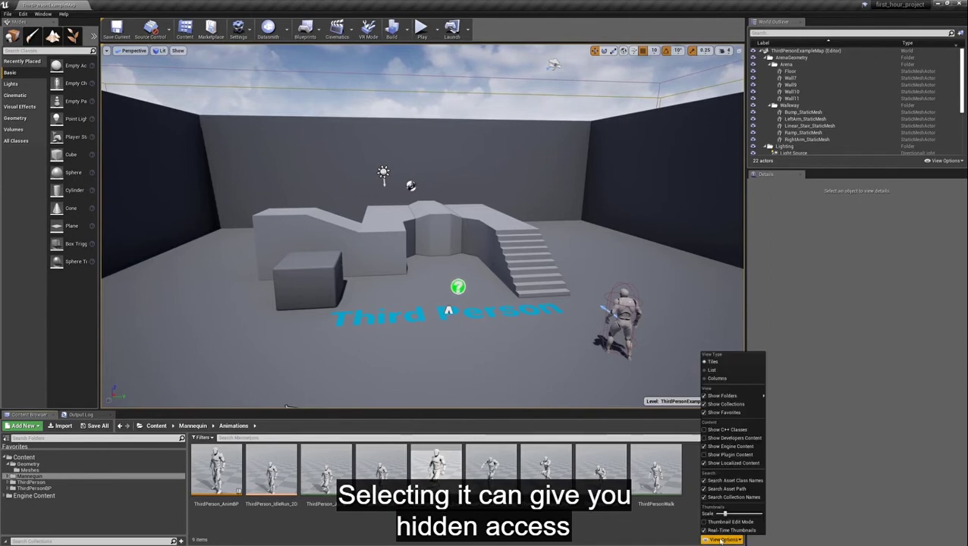
pyautogui.click(706, 373)
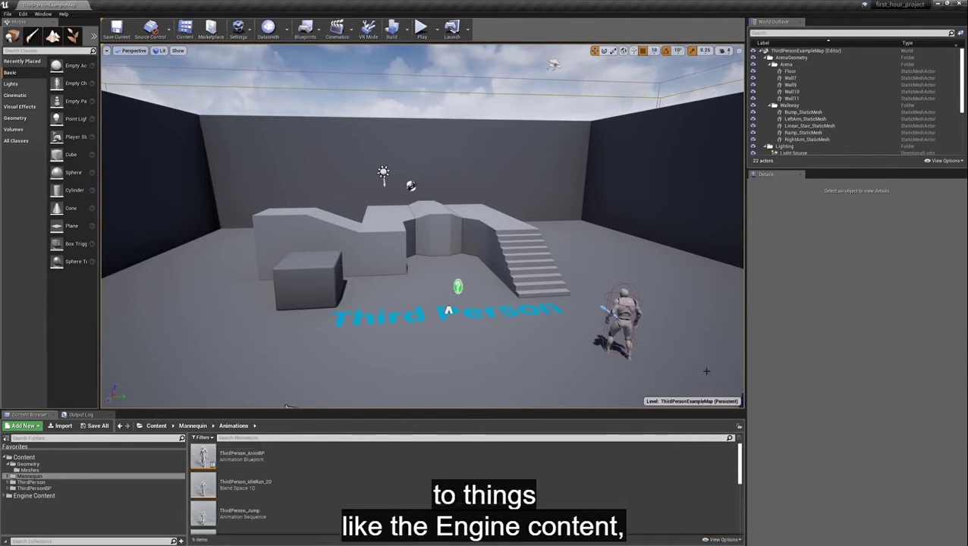
pyautogui.click(720, 540)
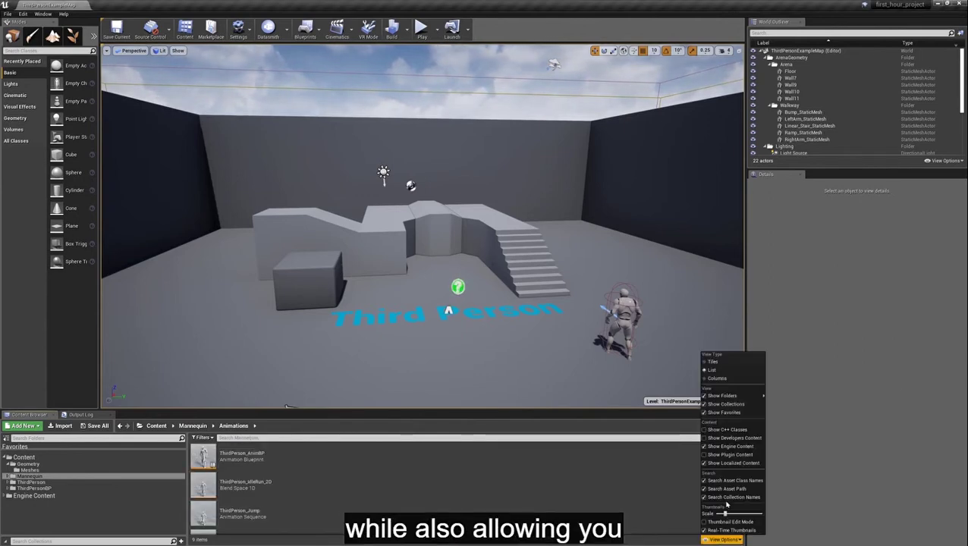
pyautogui.click(709, 379)
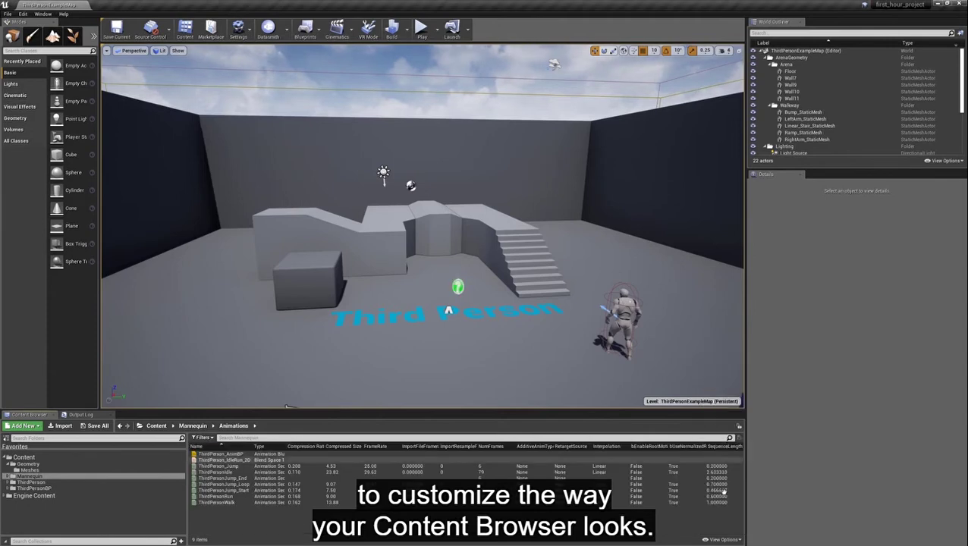
pyautogui.click(721, 540)
pyautogui.click(711, 327)
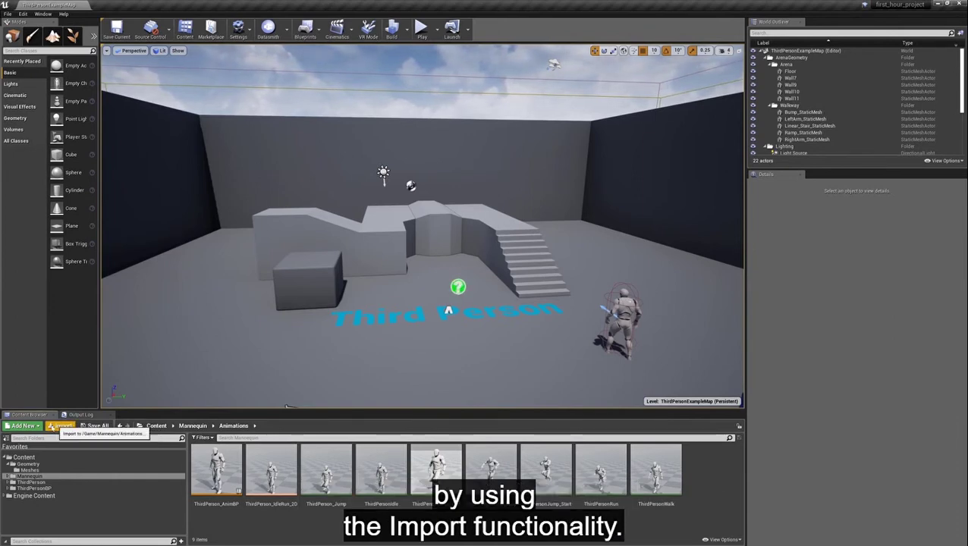
# Step: Place the ThirdPerson_Jump animation in the level on the floor in front of the dark cube
pyautogui.moveTo(228, 490)
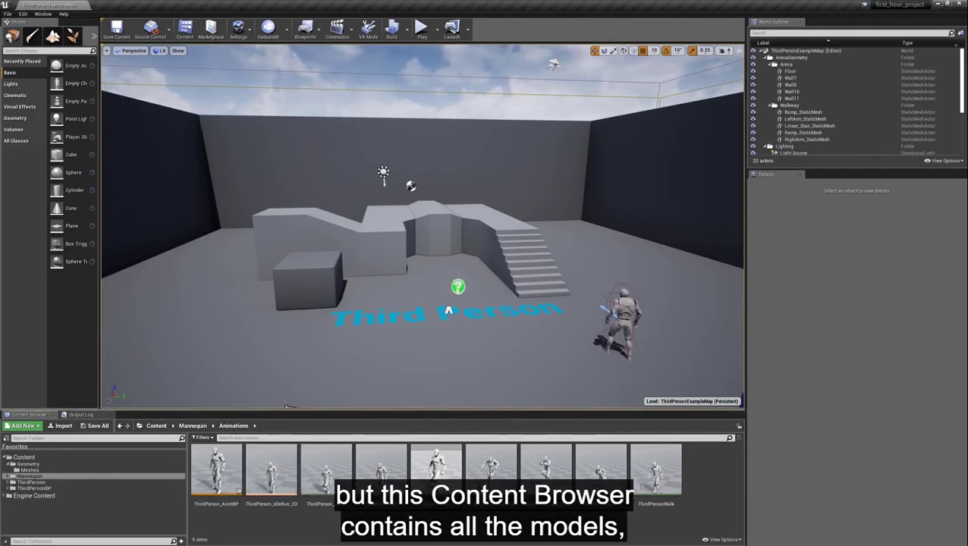
pyautogui.click(321, 470)
pyautogui.moveTo(336, 434); pyautogui.dragTo(375, 349)
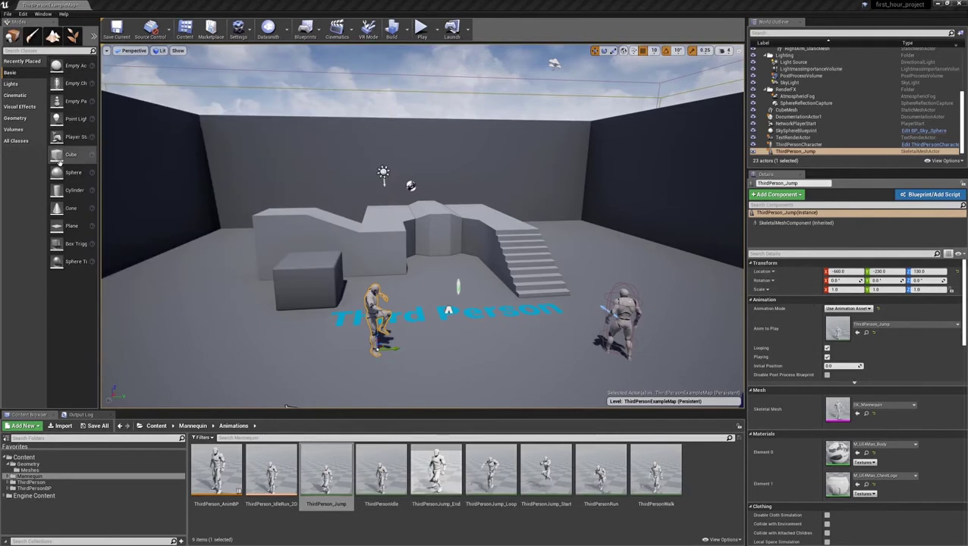
# Step: Look through the placeable actor categories Lights, Cinematic, Visual Effects and All Classes, and return to Basic
pyautogui.click(10, 84)
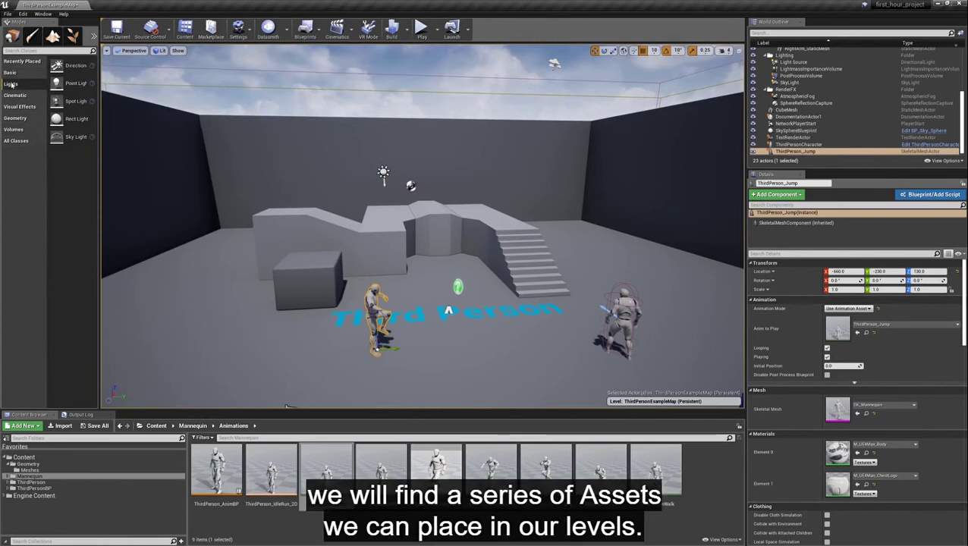
pyautogui.click(11, 96)
pyautogui.click(11, 107)
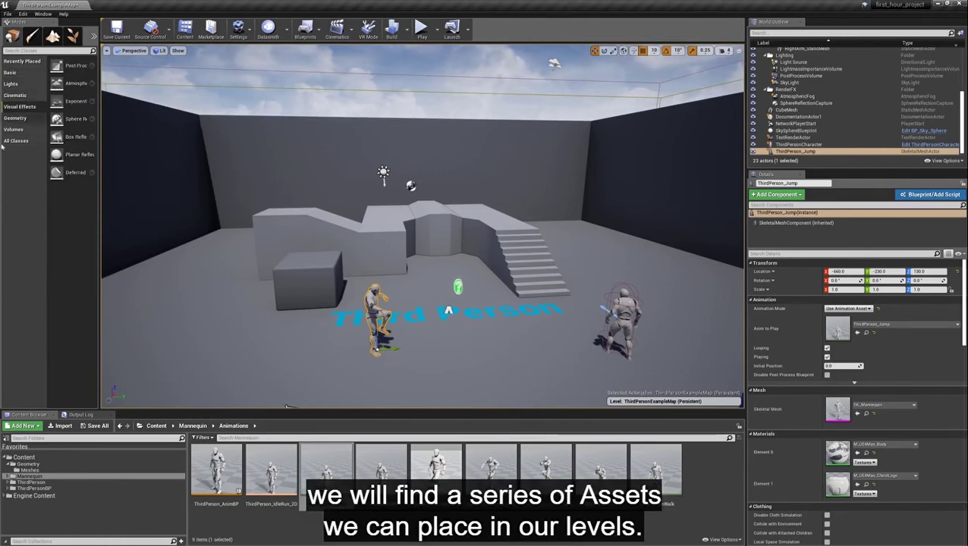
pyautogui.click(16, 140)
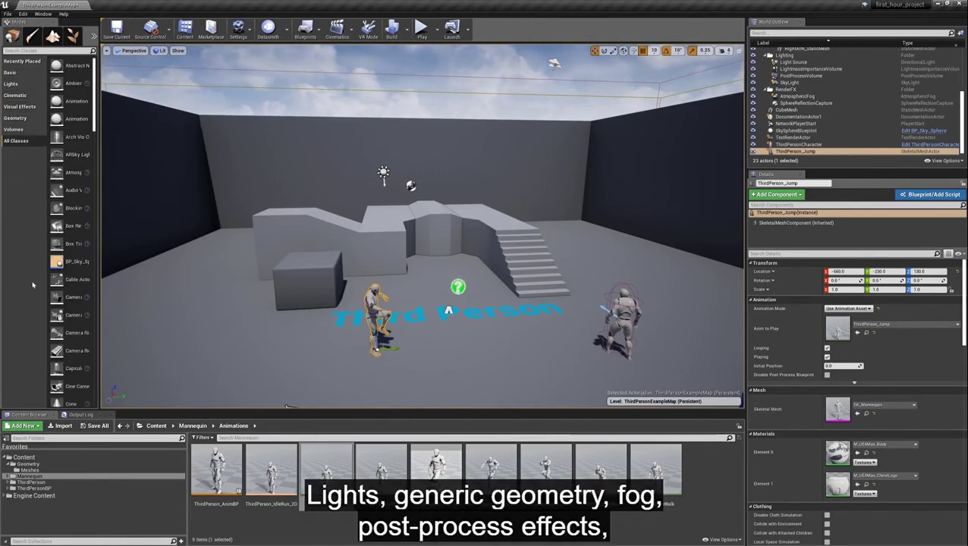
pyautogui.click(15, 73)
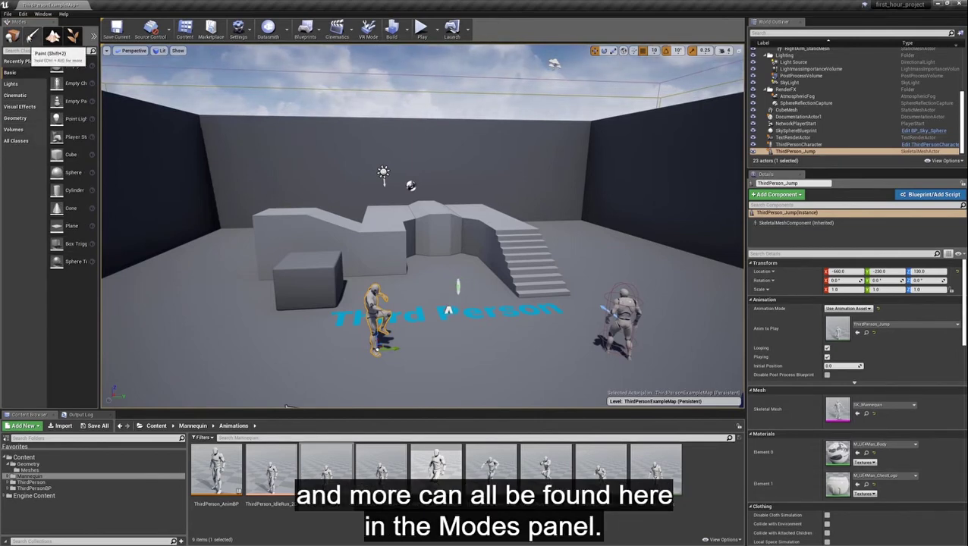
# Step: View the Paint, Landscape and Foliage editing modes one after another and return to Place mode
pyautogui.click(53, 36)
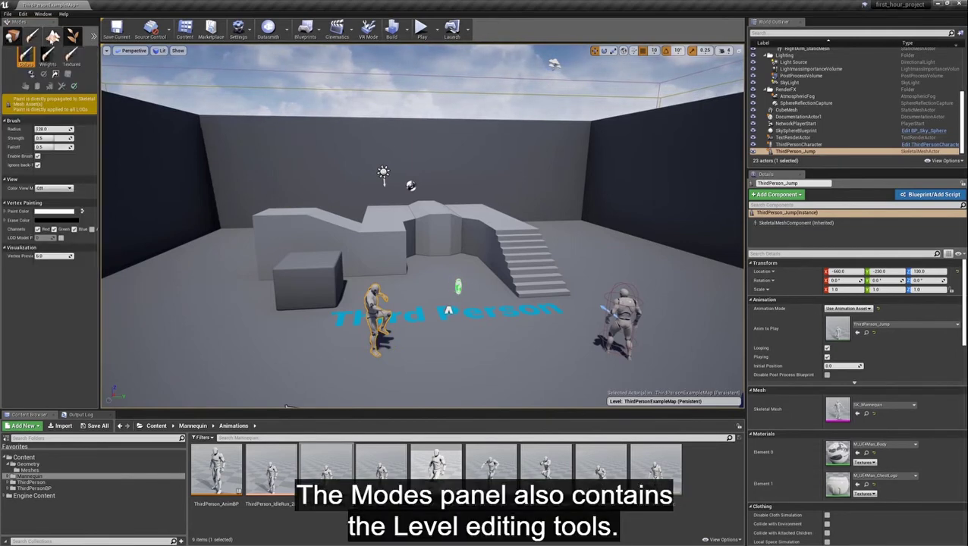
pyautogui.click(52, 36)
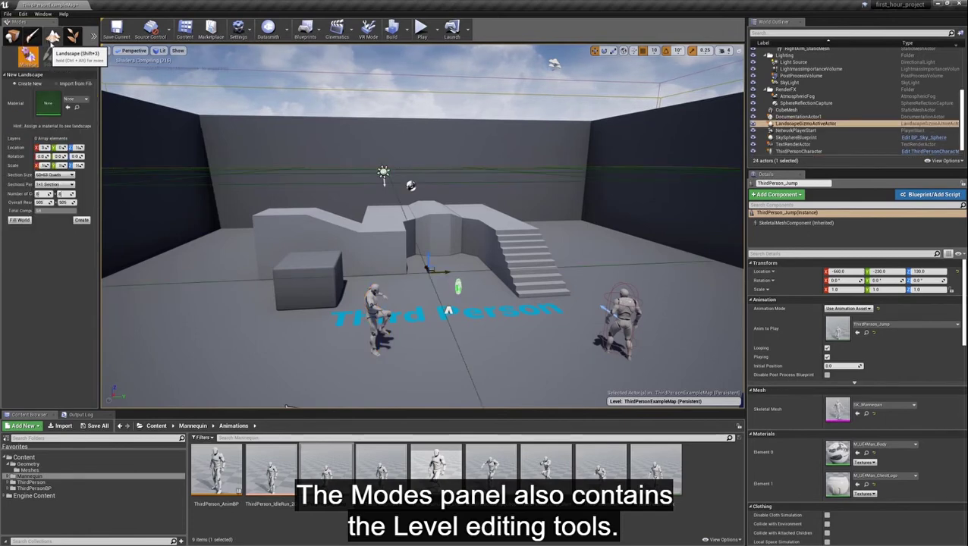
pyautogui.click(72, 35)
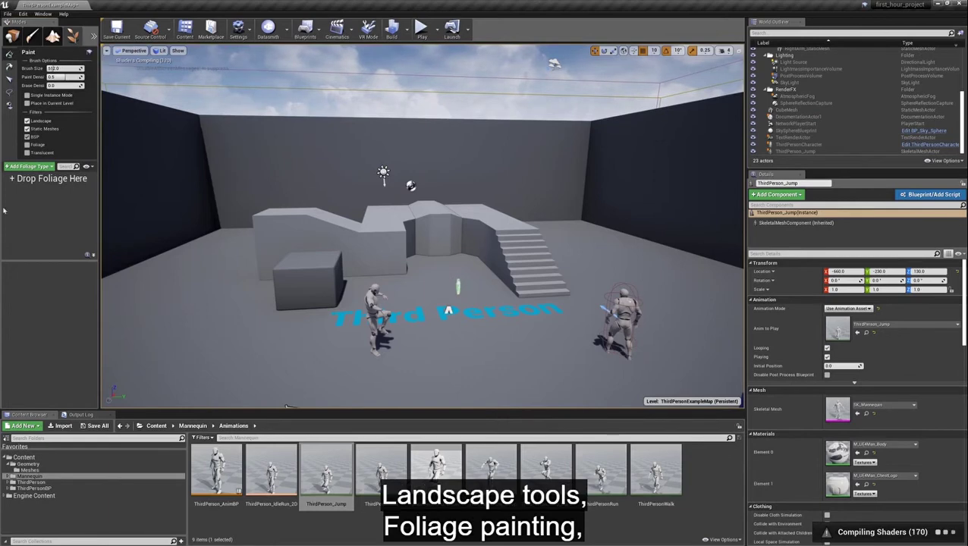
pyautogui.click(12, 37)
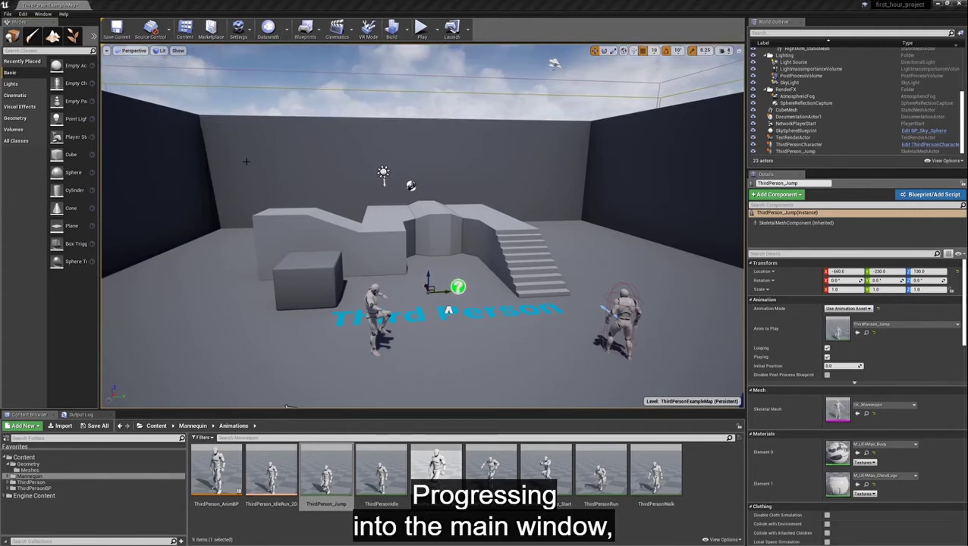
# Step: Place a basic Cube beside the dark cube in the level and a ThirdPersonIdle animation in front of them
pyautogui.moveTo(71, 155); pyautogui.dragTo(219, 271)
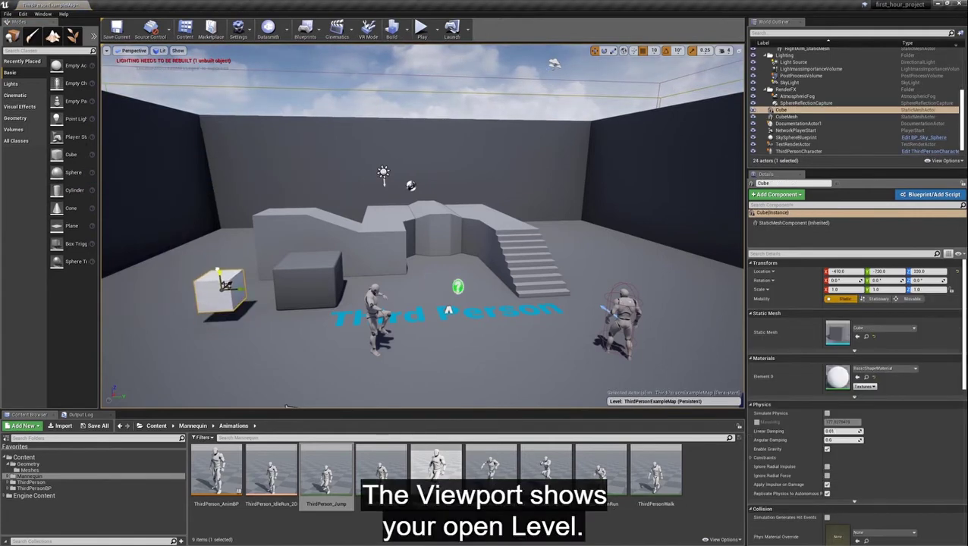
pyautogui.moveTo(319, 472); pyautogui.dragTo(280, 343)
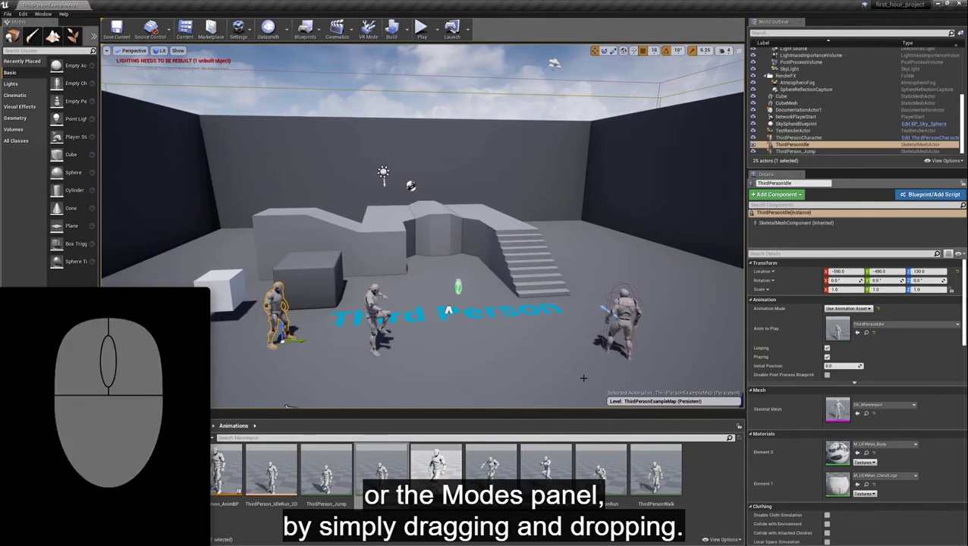
# Step: Explore the level by turning, panning and moving the viewport camera forward and backward
pyautogui.moveTo(288, 407); pyautogui.dragTo(455, 396, button='right')
pyautogui.moveTo(425, 243); pyautogui.dragTo(550, 244, button='right')
pyautogui.moveTo(550, 244); pyautogui.dragTo(551, 216)
pyautogui.moveTo(473, 328)
pyautogui.mouseDown()
pyautogui.moveTo(472, 296)
pyautogui.moveTo(472, 326)
pyautogui.mouseUp()
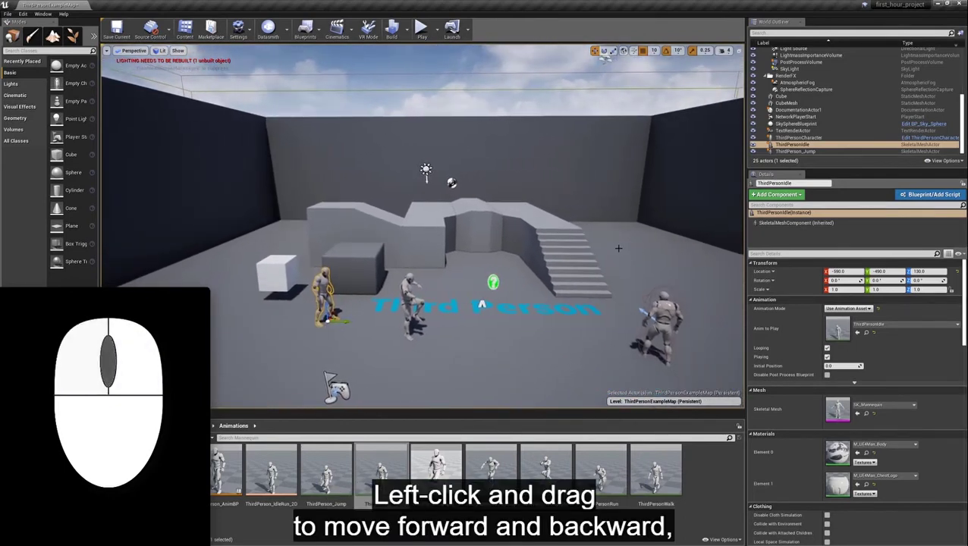
pyautogui.moveTo(499, 242); pyautogui.dragTo(595, 243, button='middle')
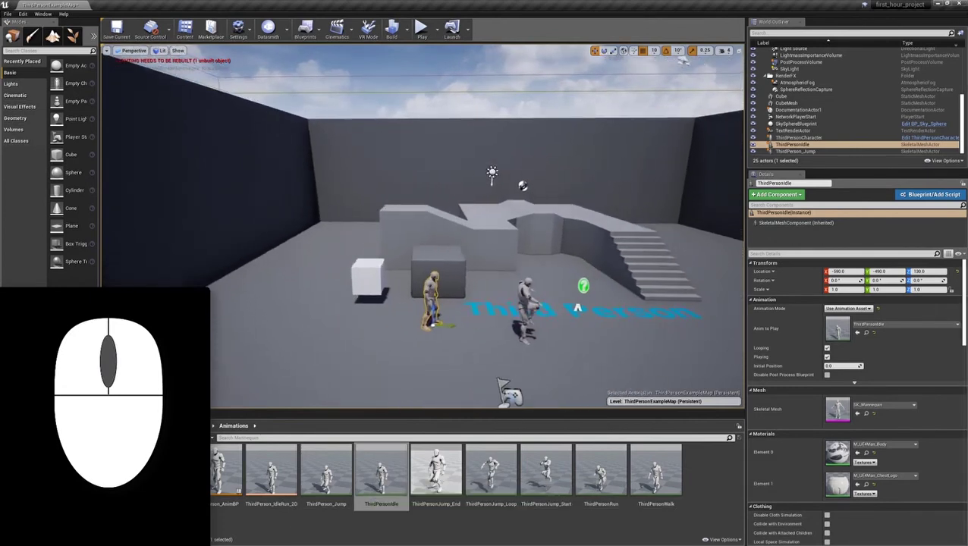
pyautogui.moveTo(577, 307); pyautogui.dragTo(363, 317, button='middle')
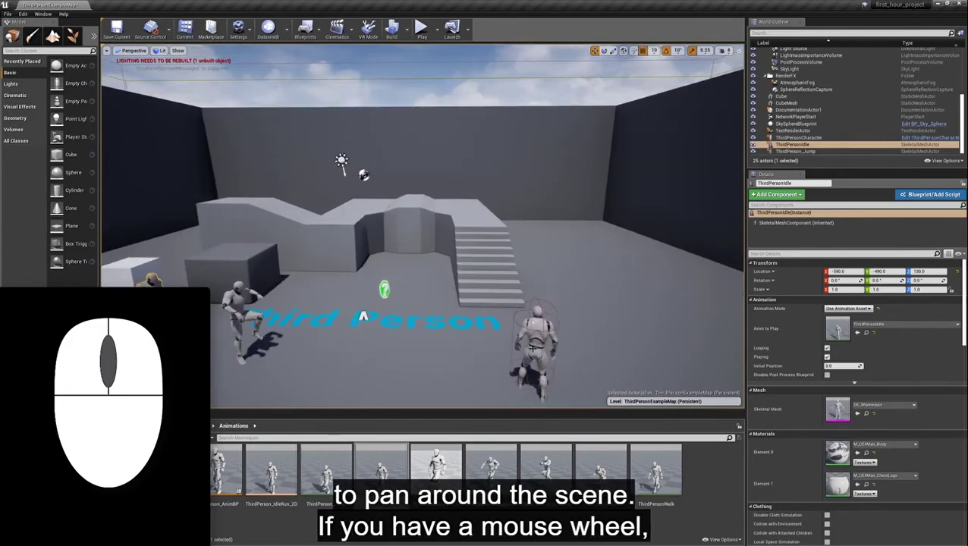
pyautogui.scroll(10, 364, 317)
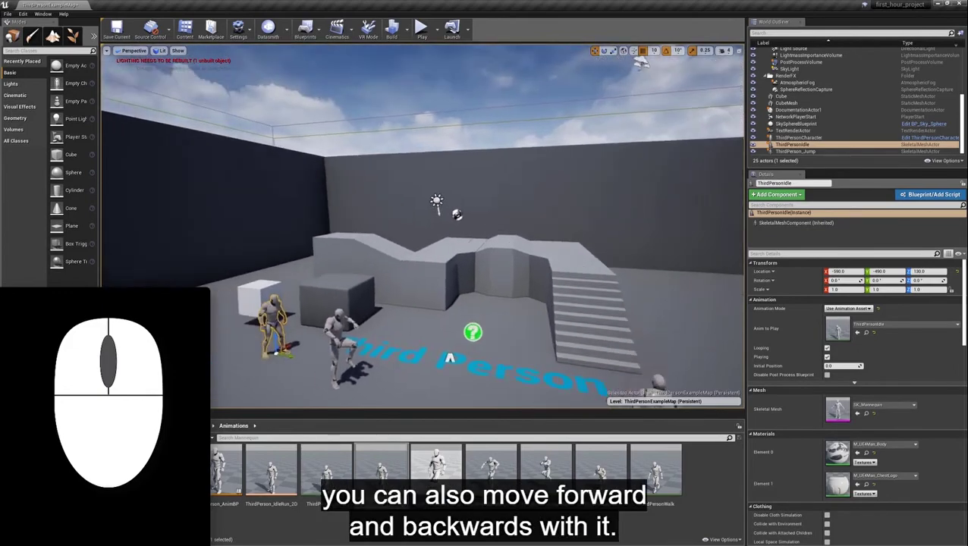
pyautogui.scroll(-5, 363, 317)
# Step: Fly the viewport camera forward, backward and sideways through the level
pyautogui.moveTo(364, 317); pyautogui.dragTo(501, 265)
pyautogui.press('w')
pyautogui.press('a')
pyautogui.press('s')
pyautogui.press('d')
pyautogui.press('a')
pyautogui.press('d')
# Step: Set the viewport camera speed to 1, test it by moving the view, and adjust the speed again
pyautogui.click(729, 50)
pyautogui.click(729, 50)
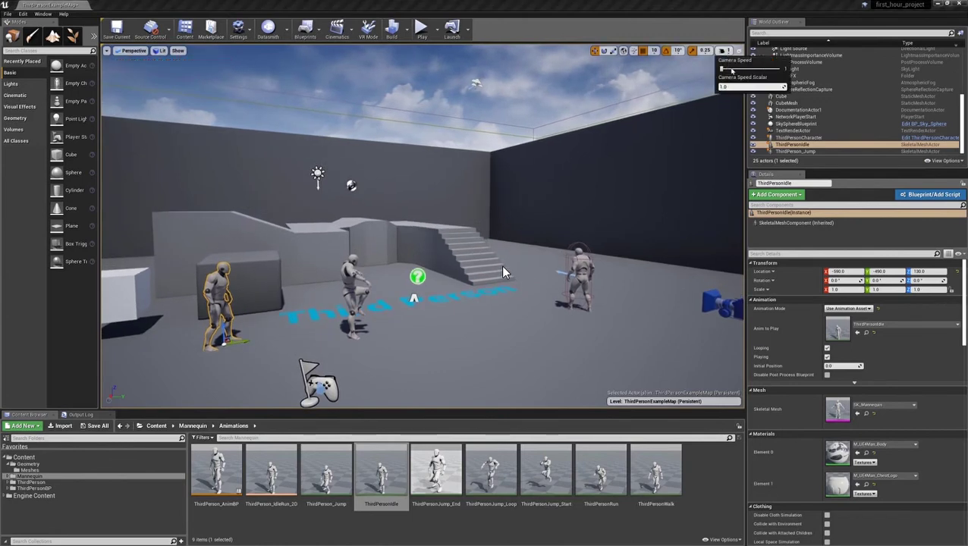
pyautogui.moveTo(500, 265); pyautogui.dragTo(500, 265, button='right')
pyautogui.click(726, 50)
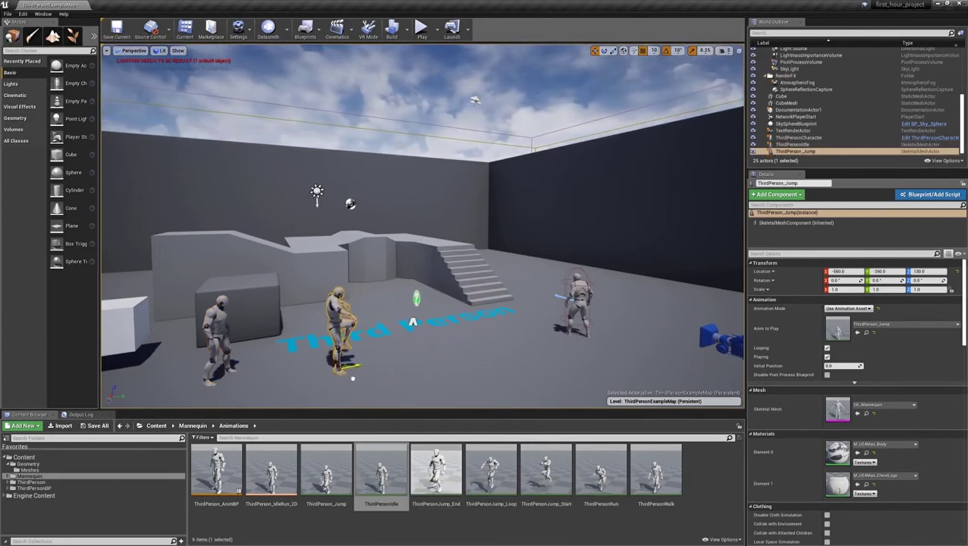
# Step: Try moving the ThirdPerson_Jump mannequin to X -710, Y 50, rotating it about Z and scaling it along X to 2.25
pyautogui.moveTo(352, 378); pyautogui.dragTo(466, 378)
pyautogui.moveTo(458, 344)
pyautogui.mouseDown()
pyautogui.moveTo(458, 297)
pyautogui.moveTo(458, 339)
pyautogui.mouseUp()
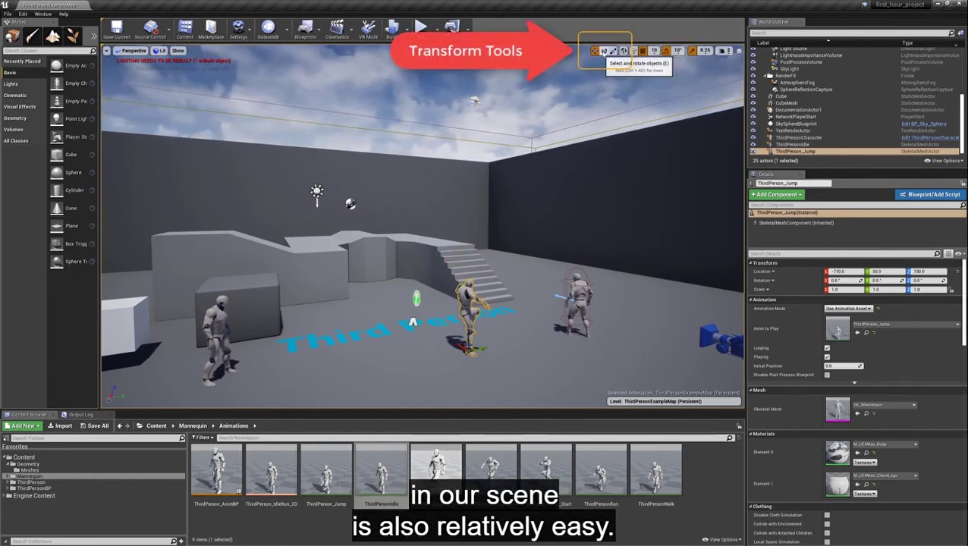
pyautogui.moveTo(452, 343)
pyautogui.mouseDown()
pyautogui.moveTo(432, 351)
pyautogui.moveTo(455, 353)
pyautogui.mouseUp()
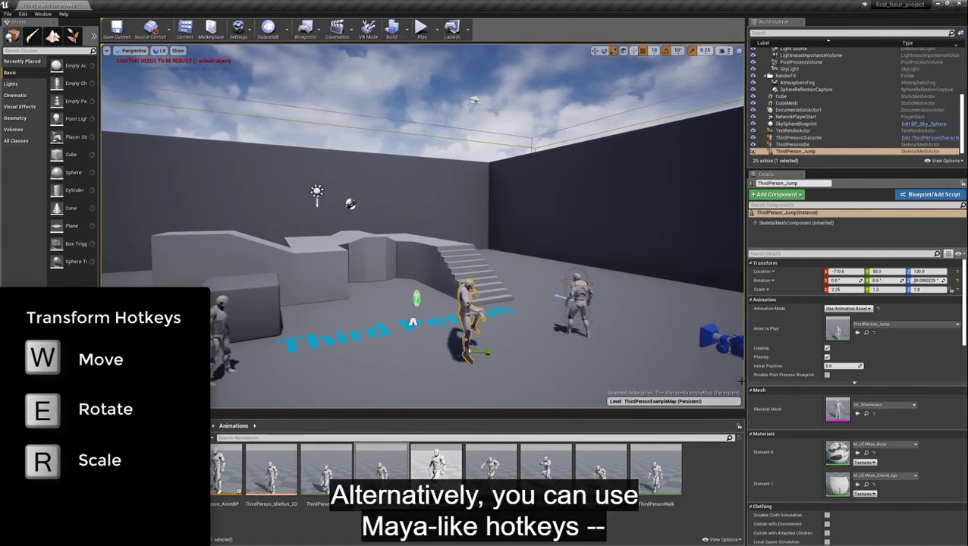
# Step: Undo the last transforms of the ThirdPerson_Jump mannequin and move it along Y to 100
pyautogui.hotkey('ctrl', 'z')
pyautogui.hotkey('ctrl', 'z')
pyautogui.hotkey('ctrl', 'z')
pyautogui.hotkey('ctrl', 'z')
pyautogui.hotkey('ctrl', 'z')
pyautogui.hotkey('ctrl', 'z')
pyautogui.hotkey('ctrl', 'z')
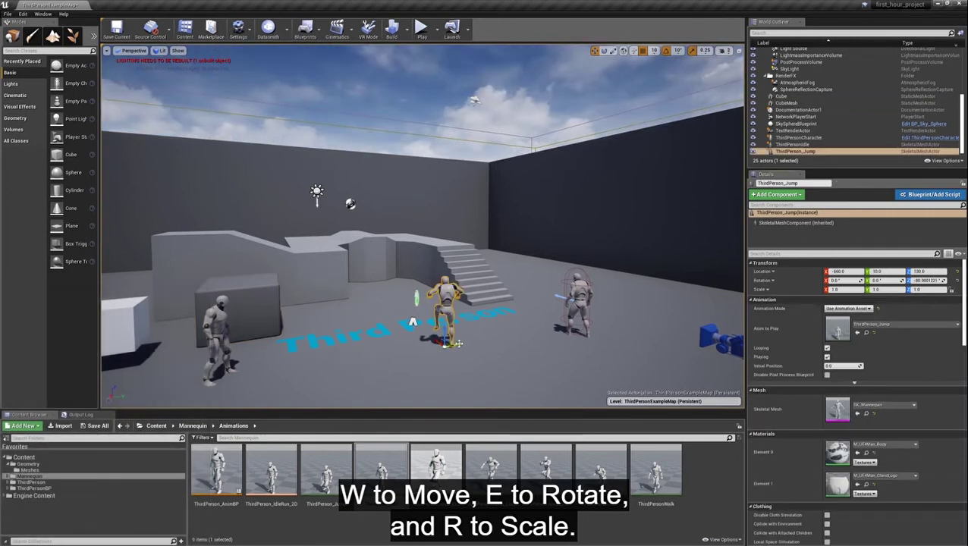
pyautogui.moveTo(450, 347); pyautogui.dragTo(457, 346)
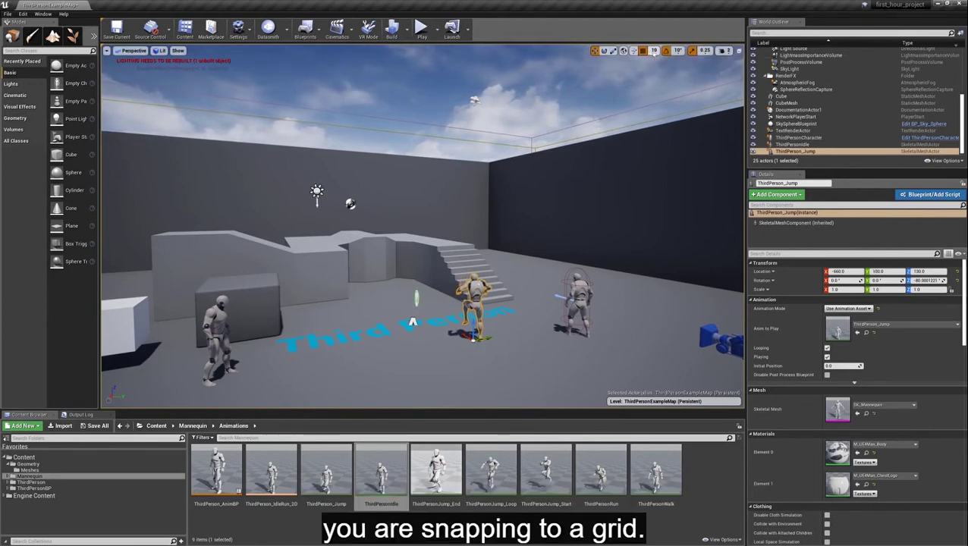
# Step: Examine the available snap sizes for position, rotation and scale
pyautogui.click(654, 50)
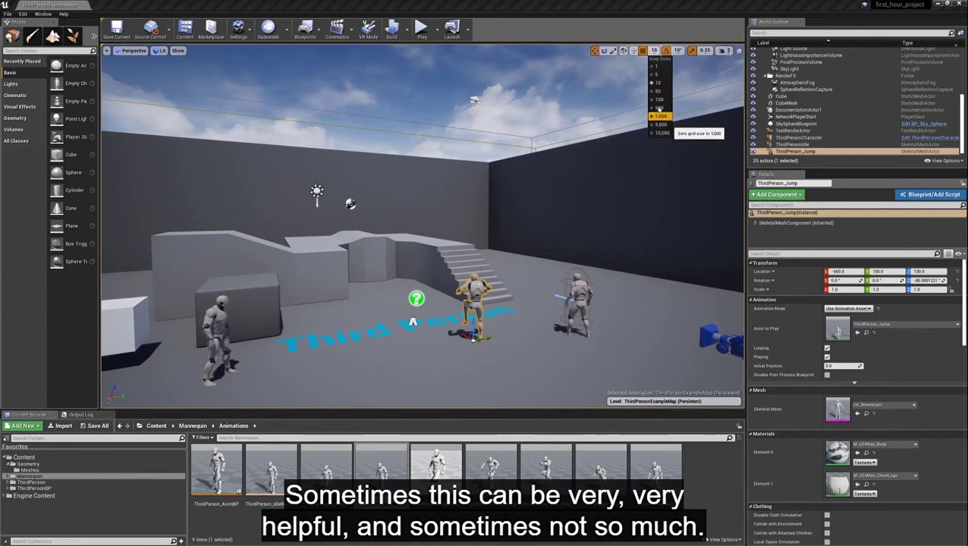
pyautogui.click(678, 50)
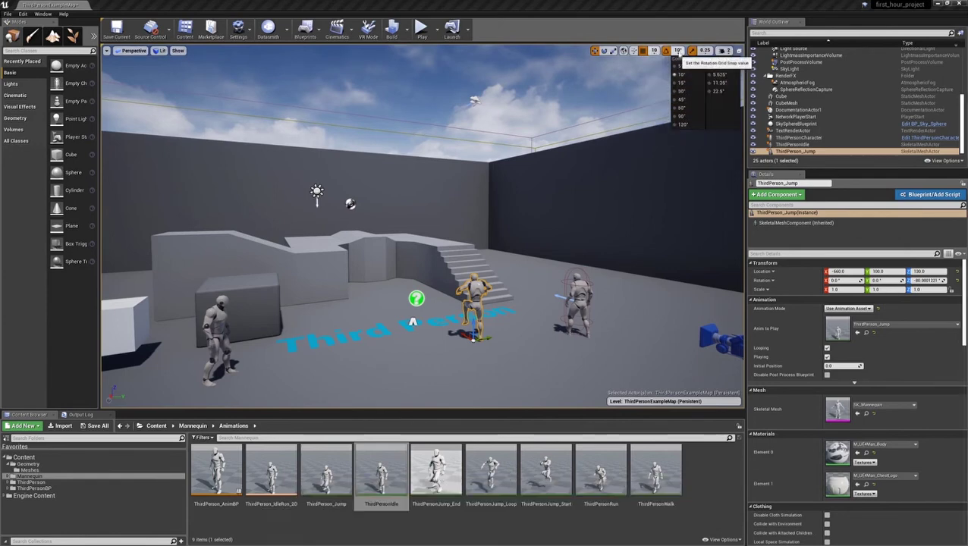
pyautogui.click(705, 50)
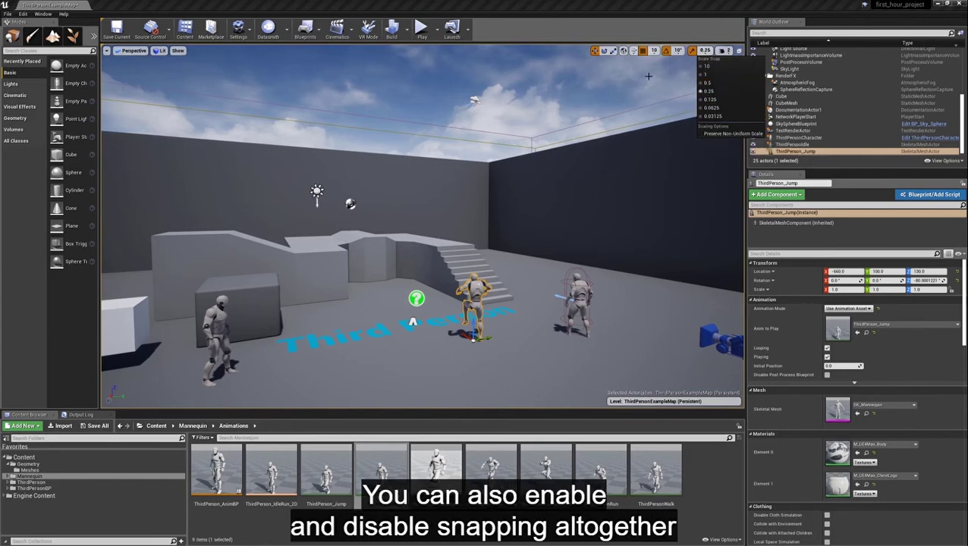
# Step: Disable position, rotation and scale snapping in the viewport, keeping the ThirdPerson_Jump mannequin selected
pyautogui.click(643, 53)
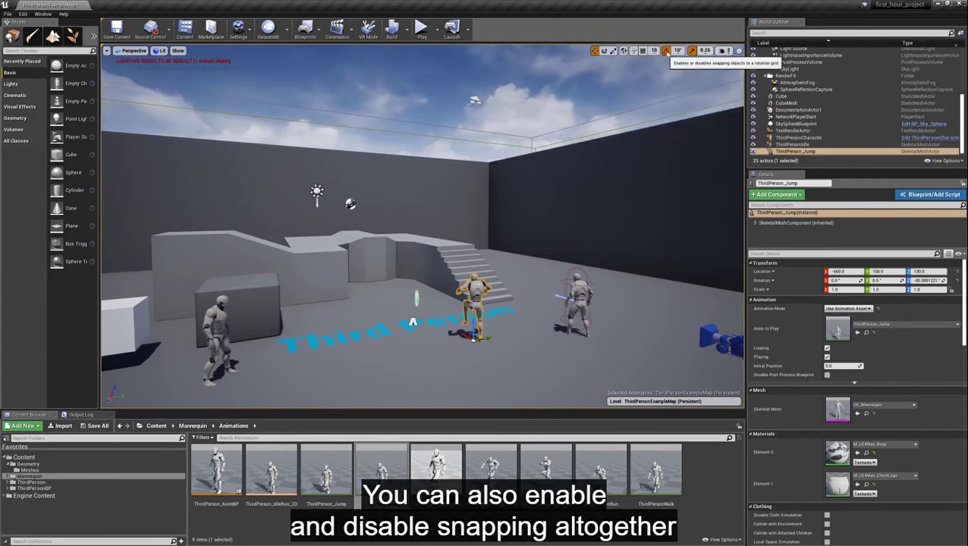
pyautogui.click(691, 51)
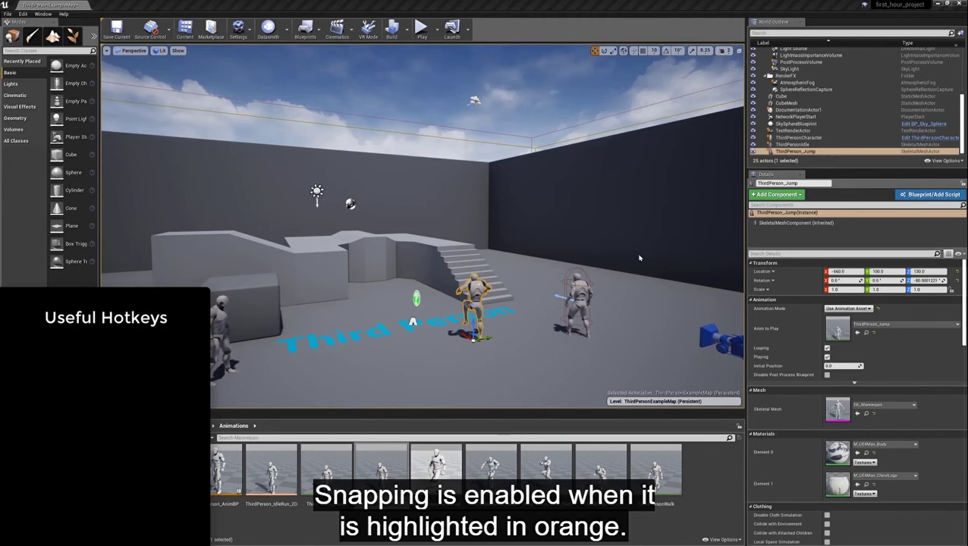
pyautogui.click(537, 289)
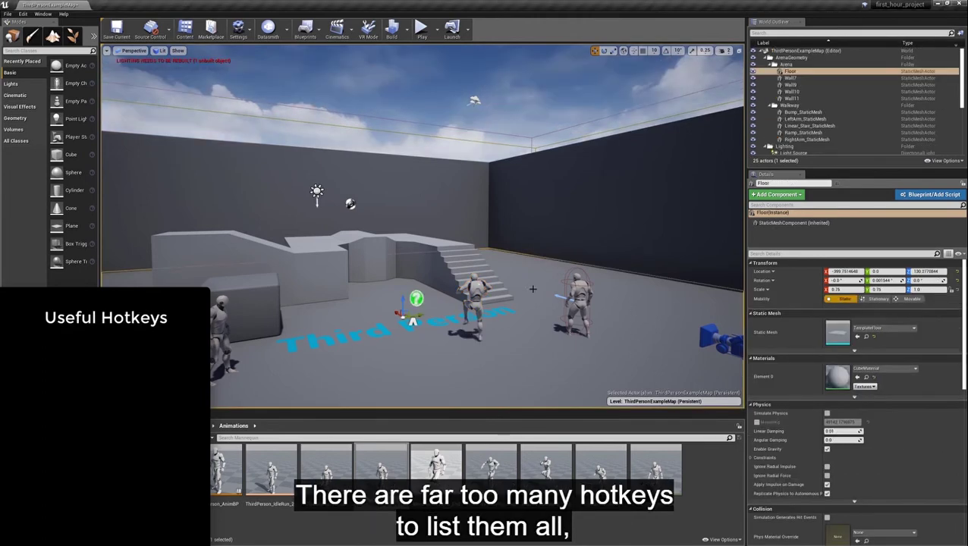
pyautogui.hotkey('ctrl', 'z')
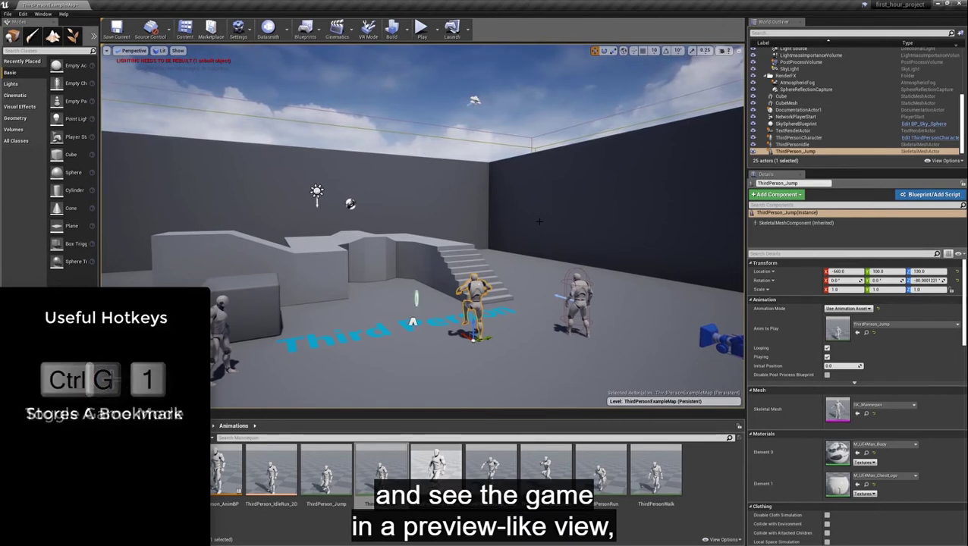
# Step: Store different camera viewpoints as bookmarks 1, 2 and 3 and jump between them
pyautogui.moveTo(519, 286); pyautogui.dragTo(428, 281, button='right')
pyautogui.press('1')
pyautogui.press('2')
pyautogui.press('3')
pyautogui.press('2')
pyautogui.press('3')
pyautogui.press('1')
pyautogui.press('2')
pyautogui.press('3')
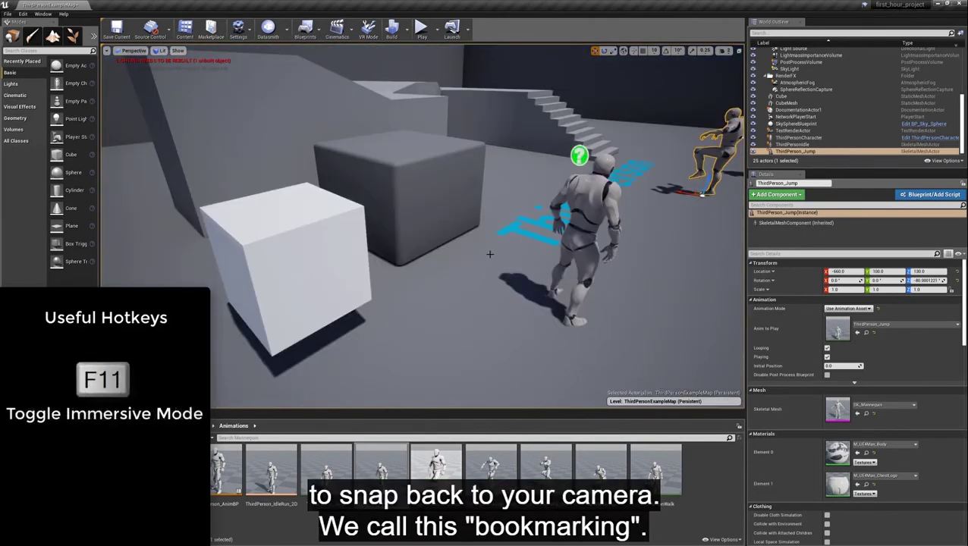
# Step: Toggle the viewport's Immersive Mode on and off twice
pyautogui.press('F11')
pyautogui.press('F11')
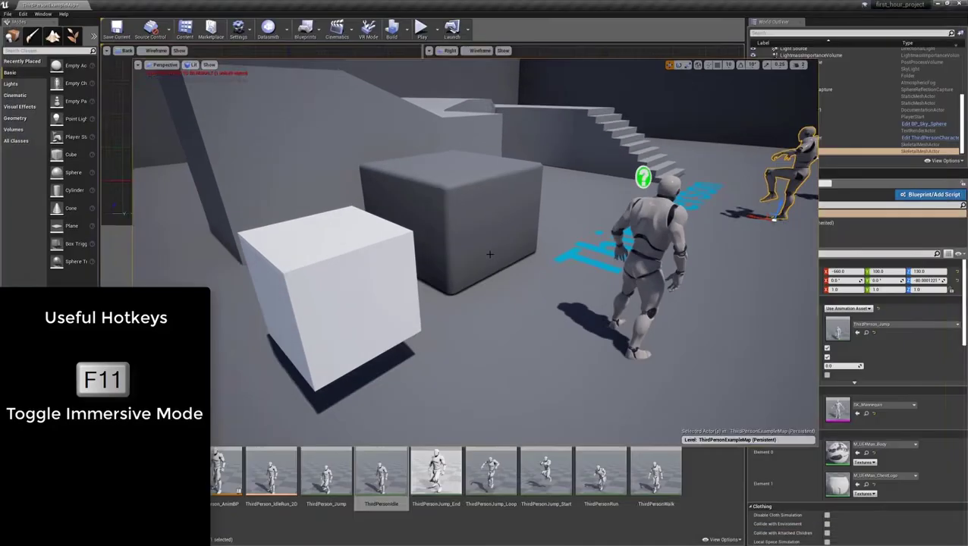
pyautogui.press('F11')
pyautogui.press('F11')
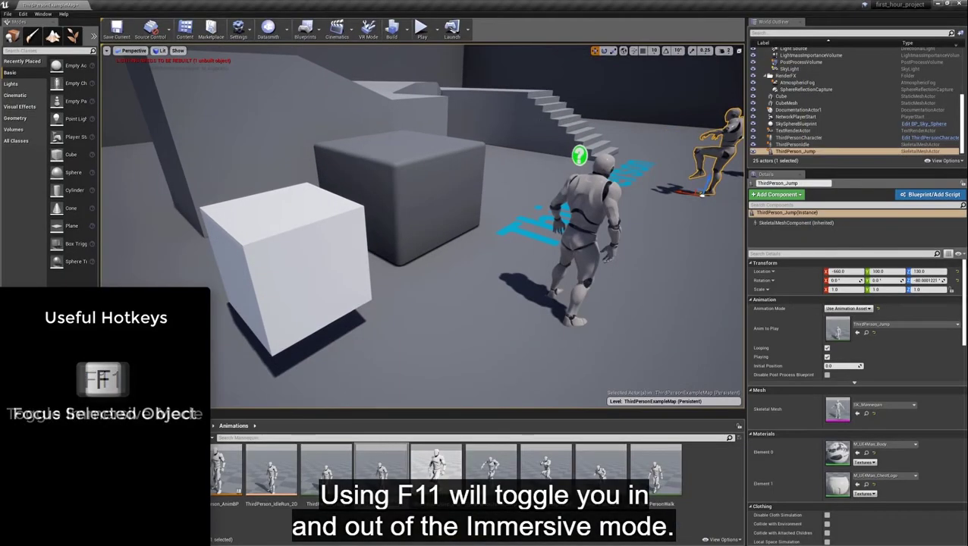
# Step: Focus the view on different selected objects in turn, finishing with the ThirdPerson_Jump mannequin
pyautogui.click(452, 139)
pyautogui.press('f')
pyautogui.click(205, 144)
pyautogui.press('f')
pyautogui.moveTo(425, 220); pyautogui.dragTo(485, 236, button='right')
pyautogui.click(469, 190)
pyautogui.press('f')
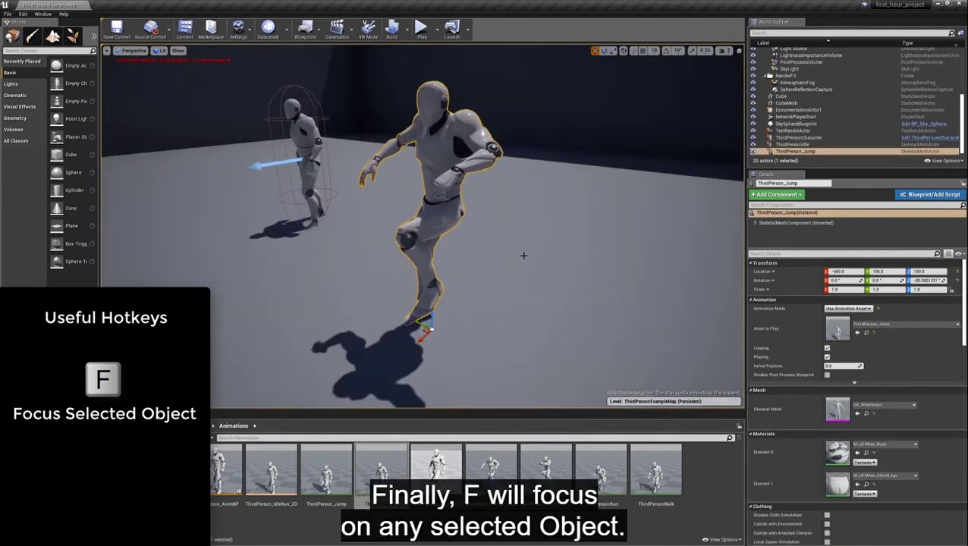
# Step: Review the viewport options, including the commands for setting, jumping to and clearing bookmarks
pyautogui.click(106, 50)
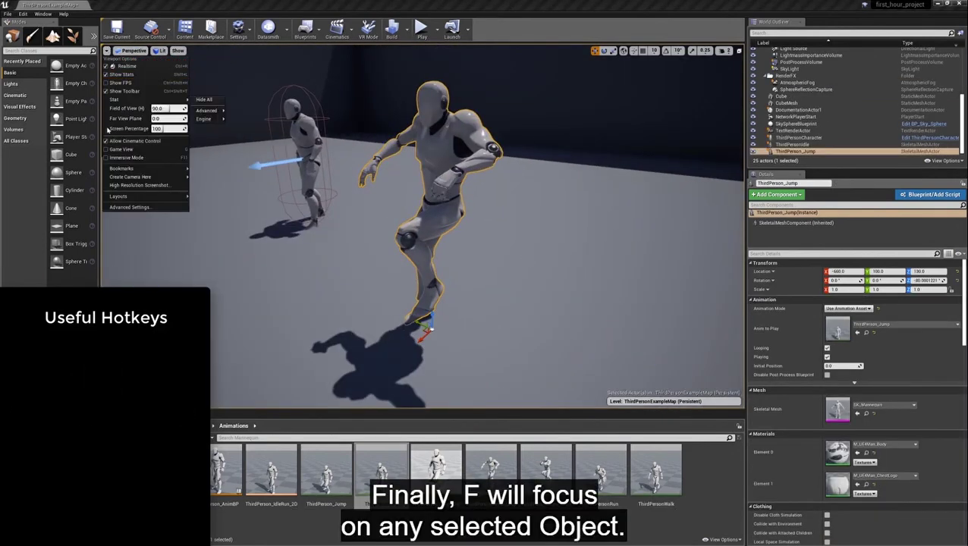
pyautogui.moveTo(120, 167)
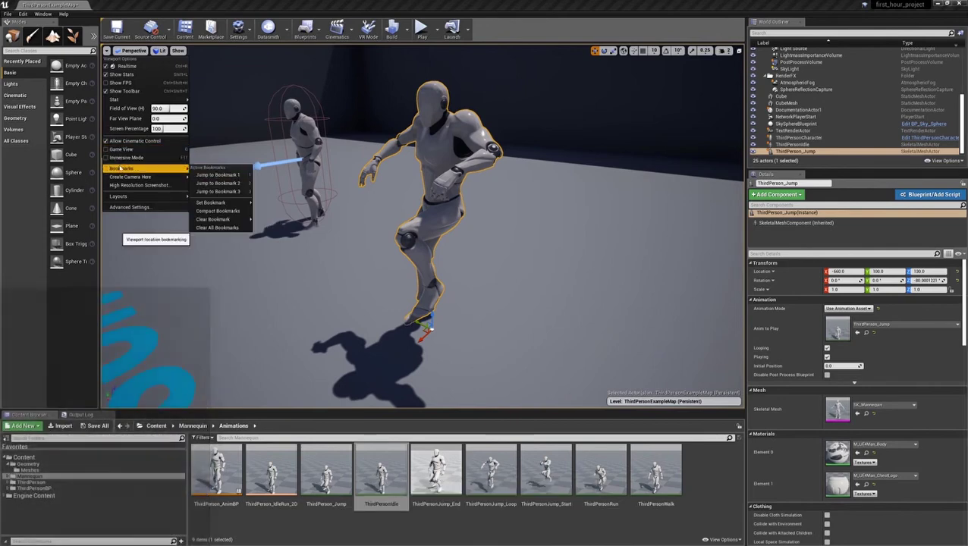
pyautogui.click(423, 198)
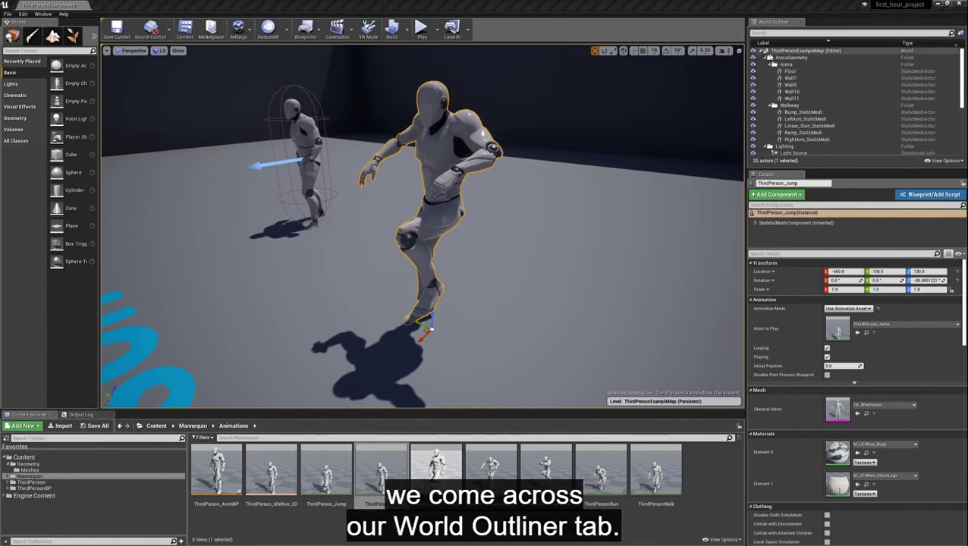
# Step: Collapse the ArenaGeometry, Lighting and RenderFX folders in the World Outliner
pyautogui.click(765, 57)
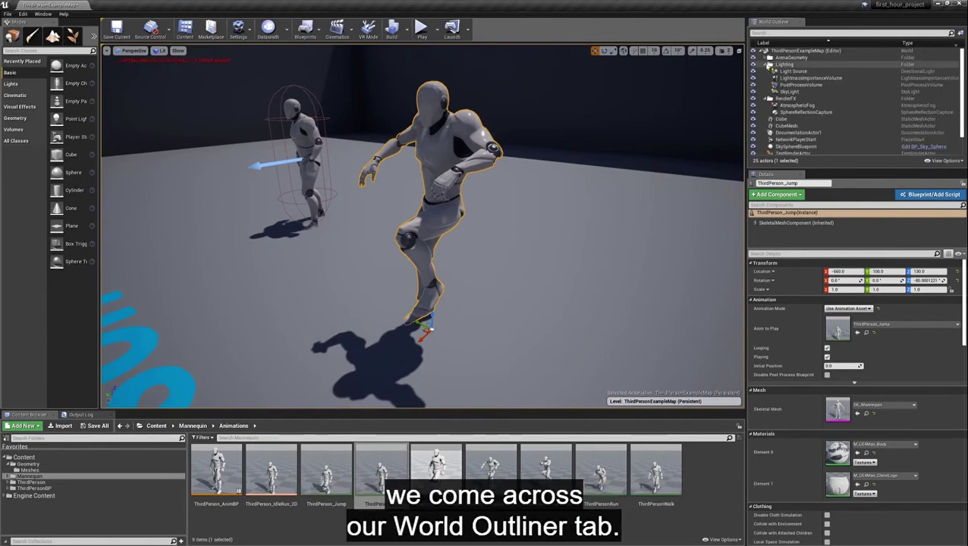
pyautogui.click(766, 64)
pyautogui.click(766, 71)
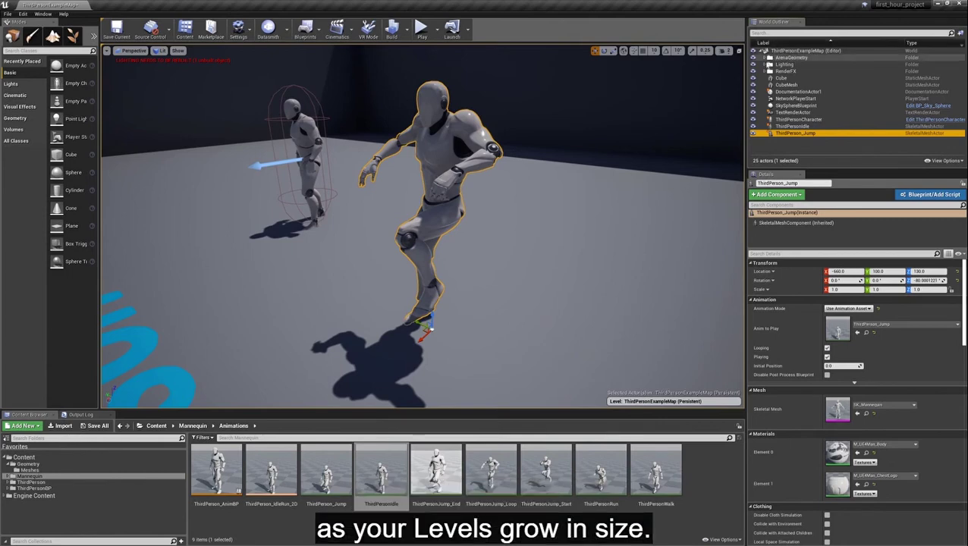
# Step: Expand the Lighting folder and select different actors to compare their details, including Light Source, finishing with PostProcessVolume
pyautogui.click(765, 64)
pyautogui.click(787, 72)
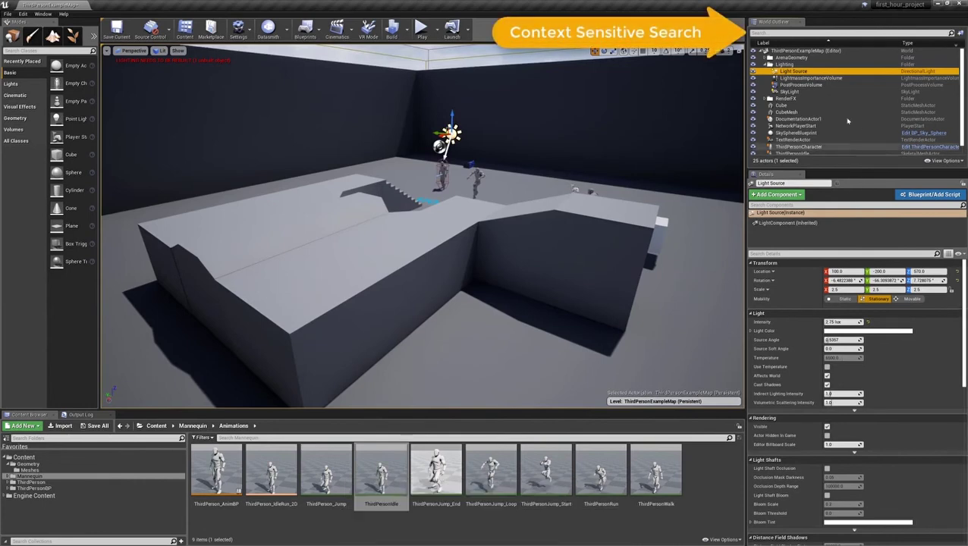
pyautogui.click(802, 85)
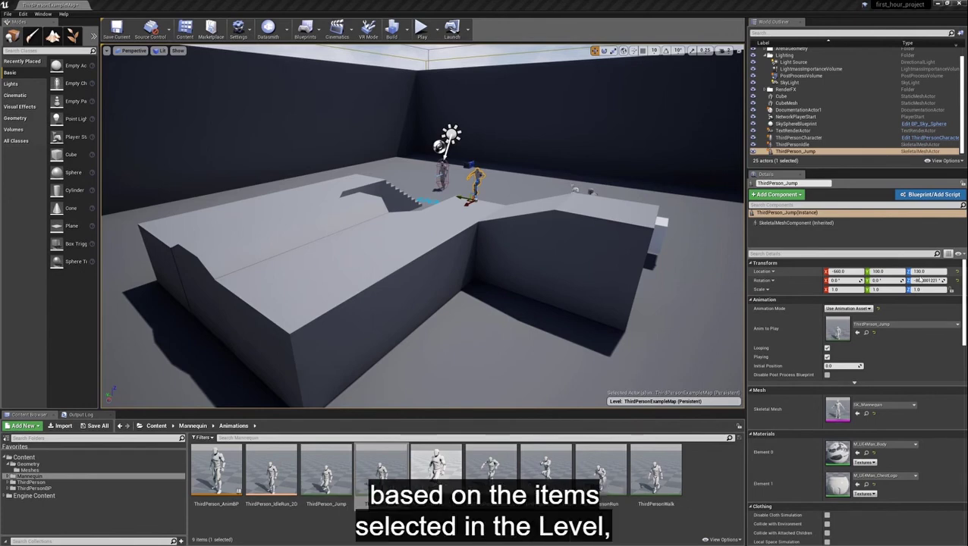
pyautogui.click(794, 62)
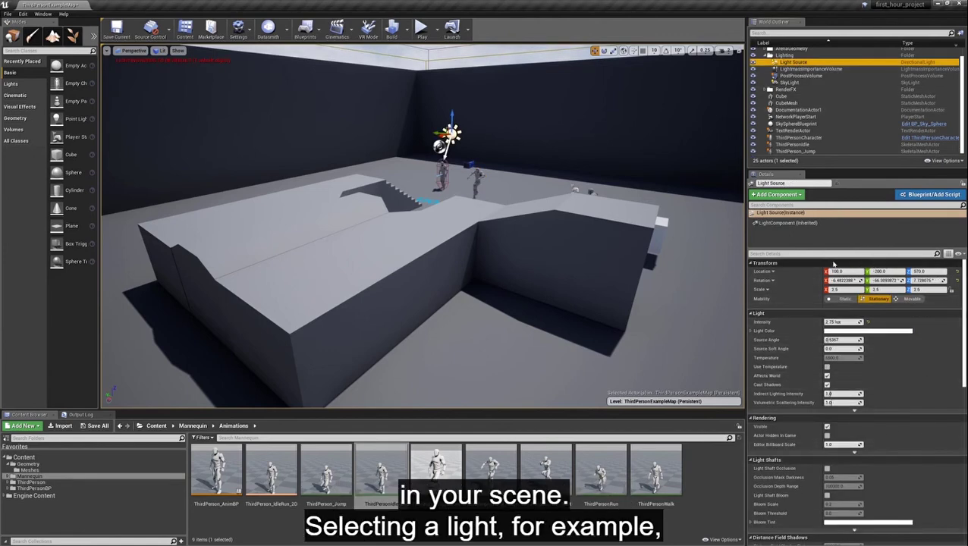
pyautogui.click(801, 75)
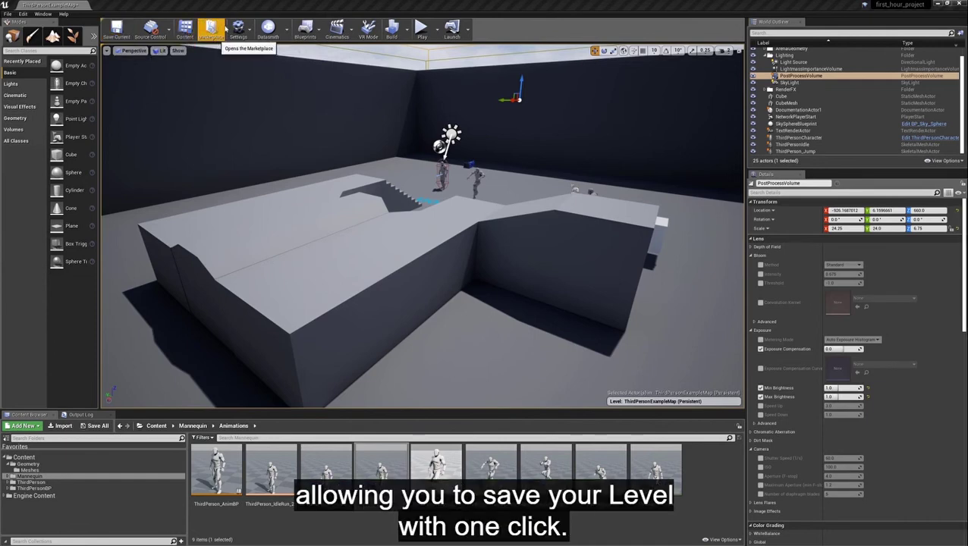
# Step: Examine the project Settings, Play, Launch and Cinematics options in turn without applying any of them
pyautogui.click(239, 31)
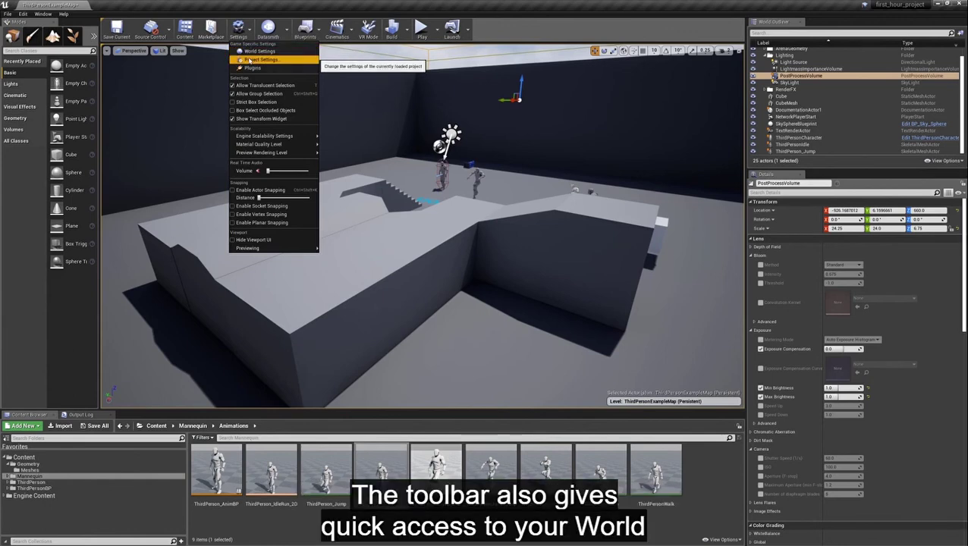
pyautogui.click(492, 25)
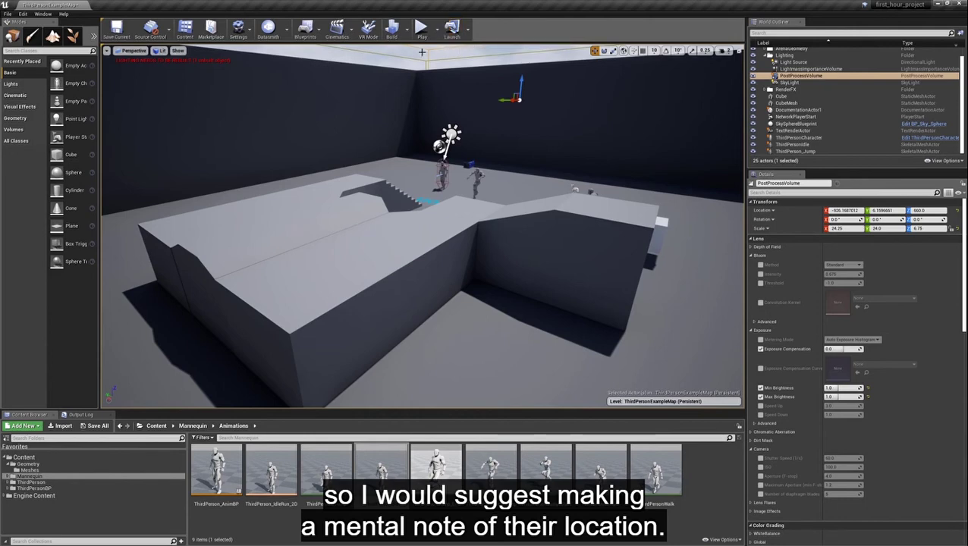
pyautogui.click(438, 29)
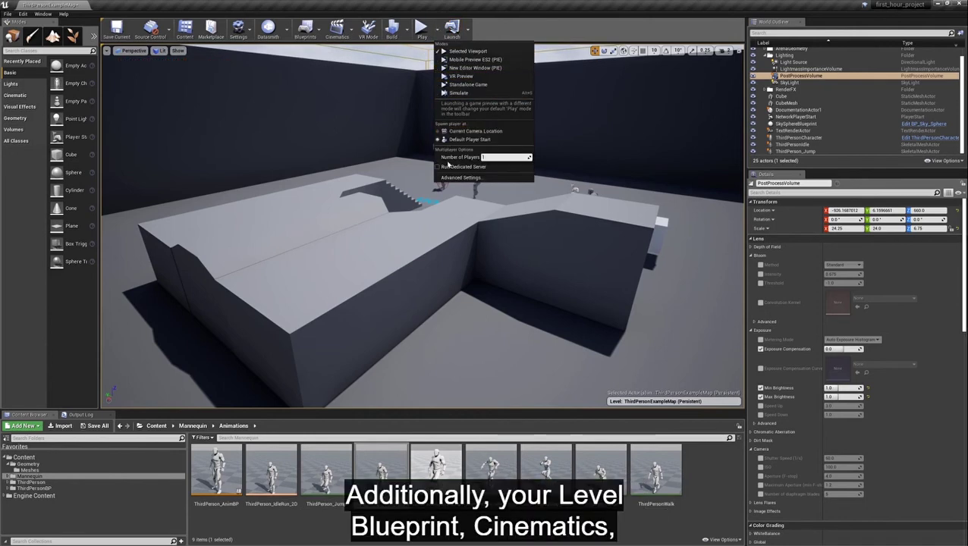
pyautogui.click(468, 32)
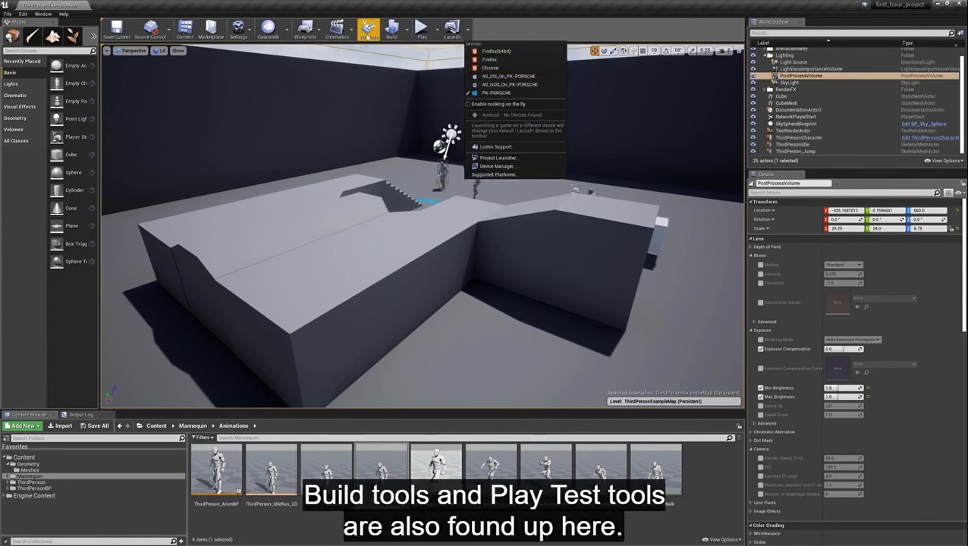
pyautogui.click(339, 30)
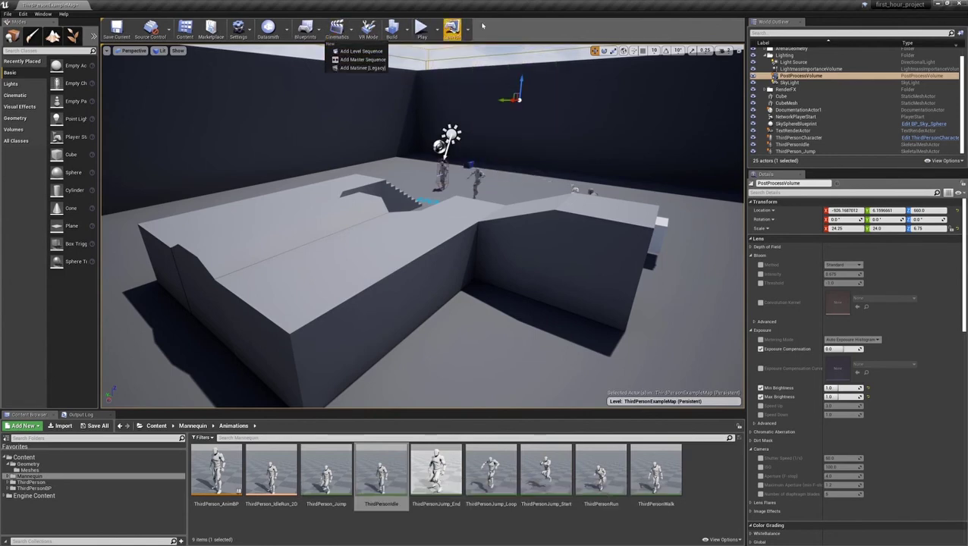
pyautogui.press('Escape')
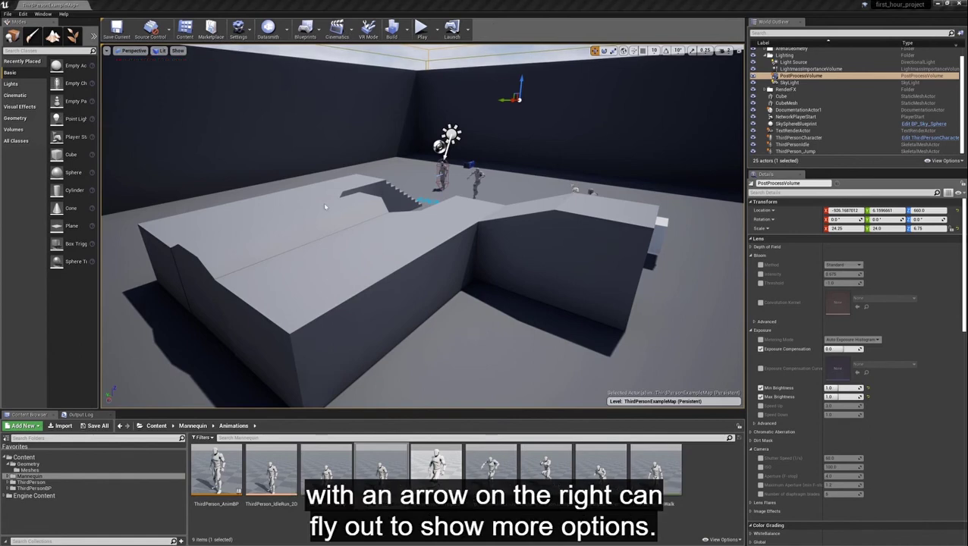
# Step: Review the project's save commands and the editor windows that can be opened, including Content Browser, Find in Blueprints and Details
pyautogui.click(214, 131)
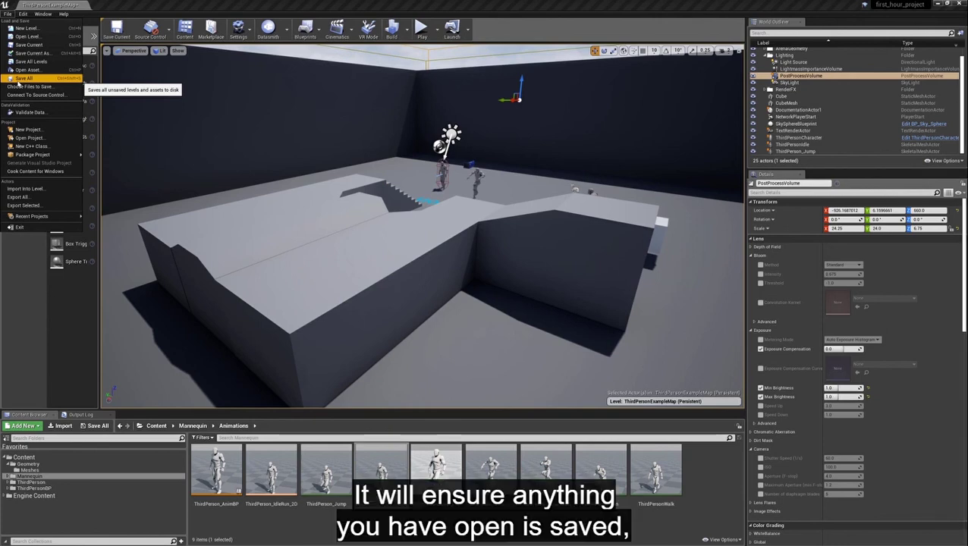
pyautogui.moveTo(25, 14)
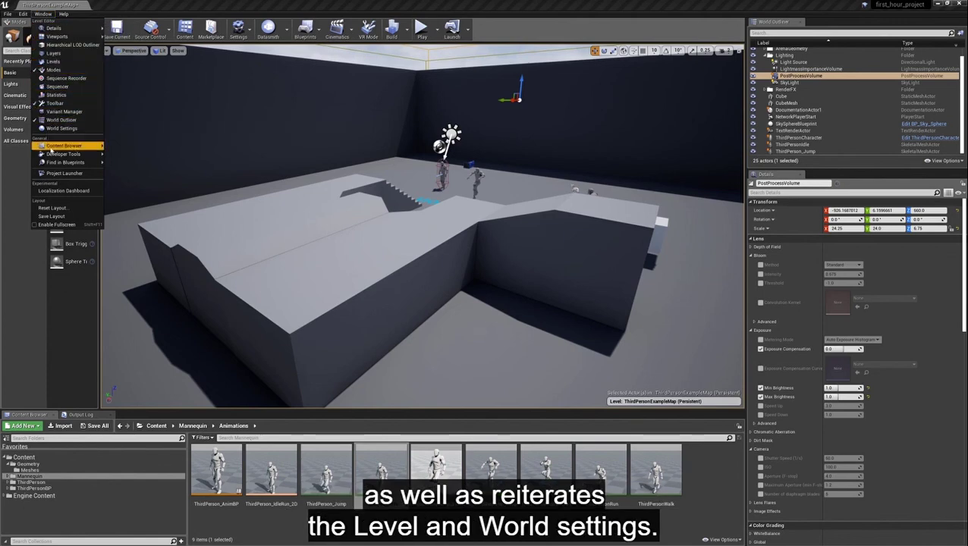
pyautogui.moveTo(52, 163)
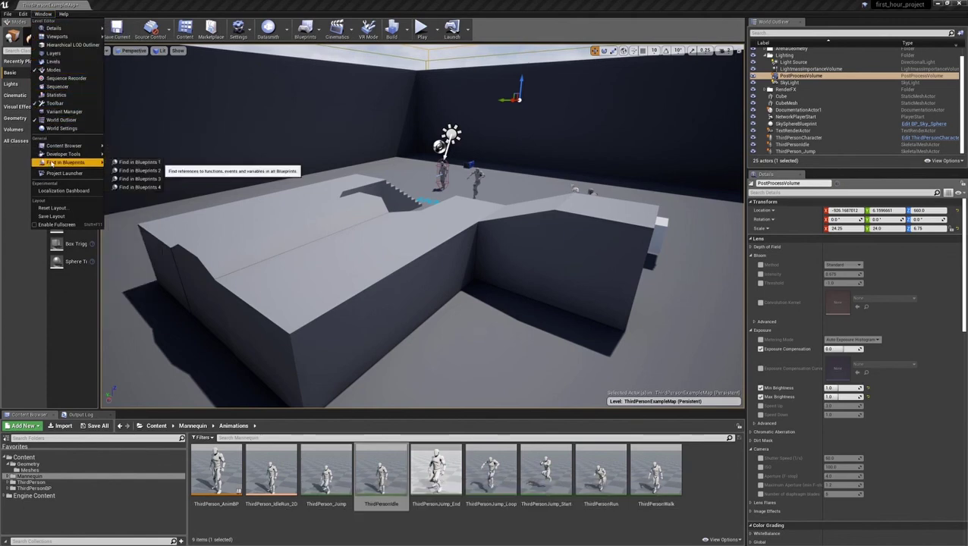
pyautogui.click(298, 171)
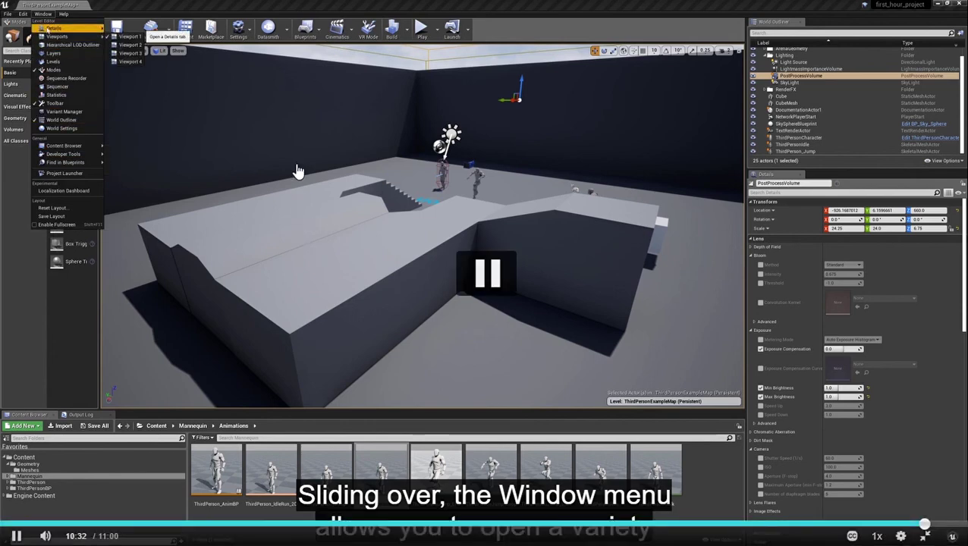